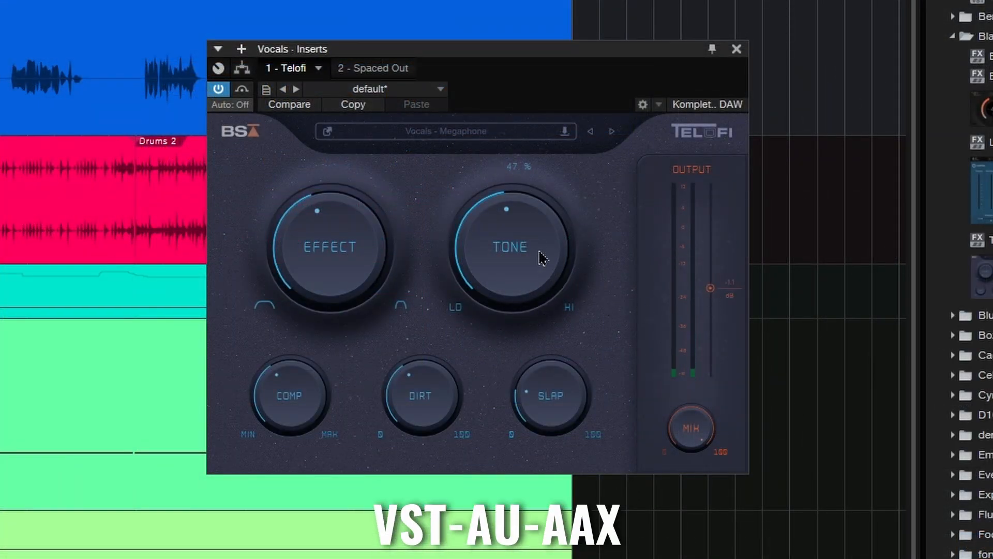
- Adjust Telofi's Tone to 58 % and compare the vocal with the plugin bypassed and re-enabled
left_click_drag(531, 249, 520, 300)
left_click_drag(522, 258, 514, 203)
left_click(219, 88)
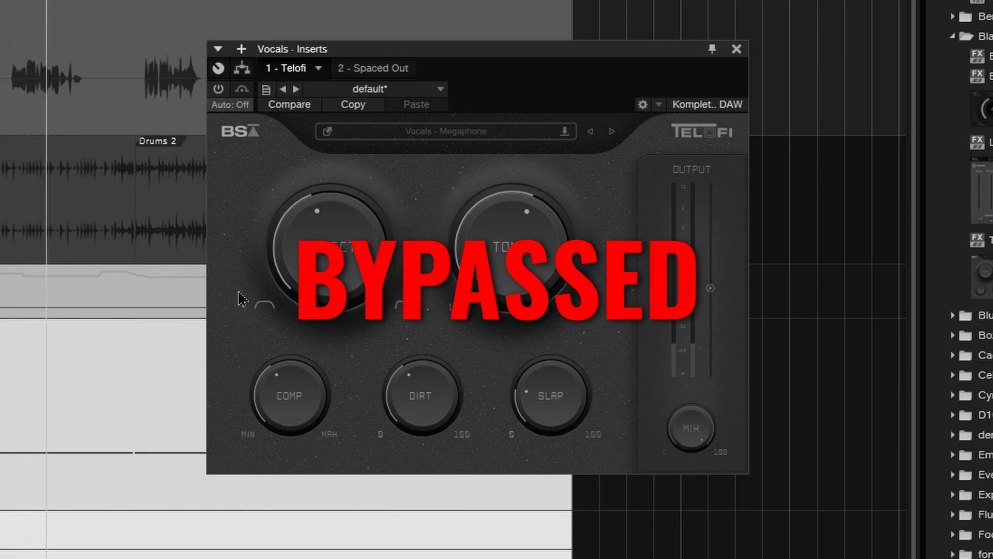
left_click(219, 89)
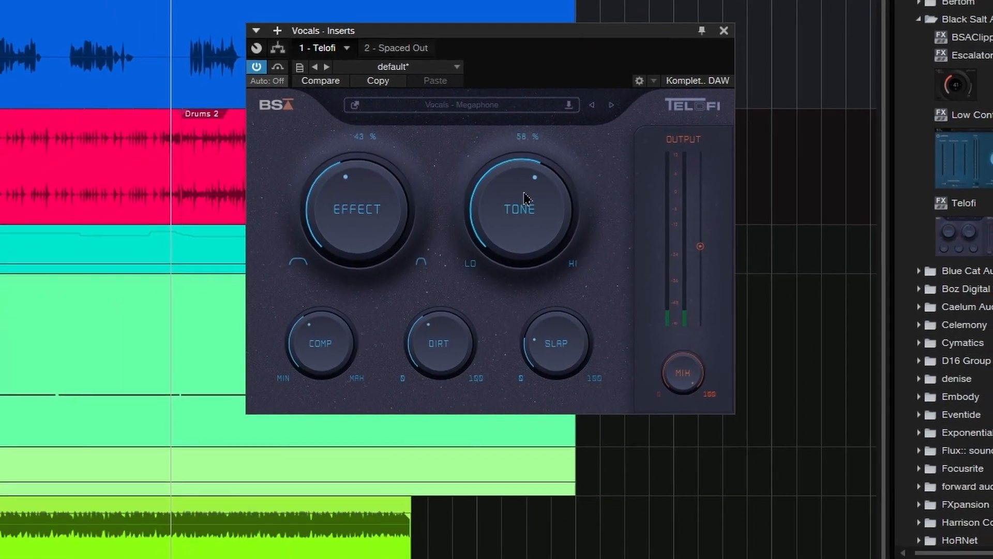
- Raise Telofi's Comp amount, set Slap to 25 %, and ease Tone back to about its midpoint
left_click_drag(524, 193, 524, 201)
left_click_drag(326, 335, 326, 358)
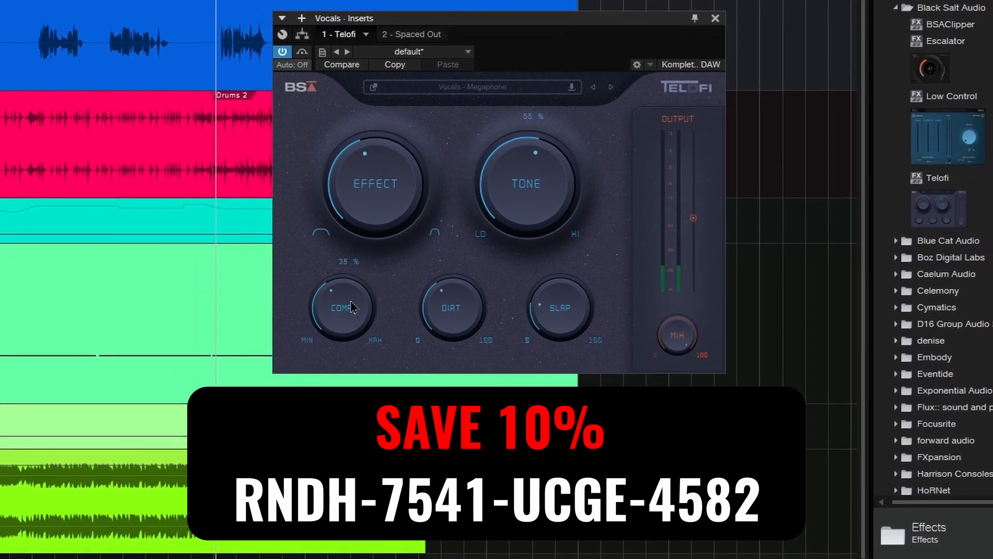
left_click_drag(347, 326, 350, 265)
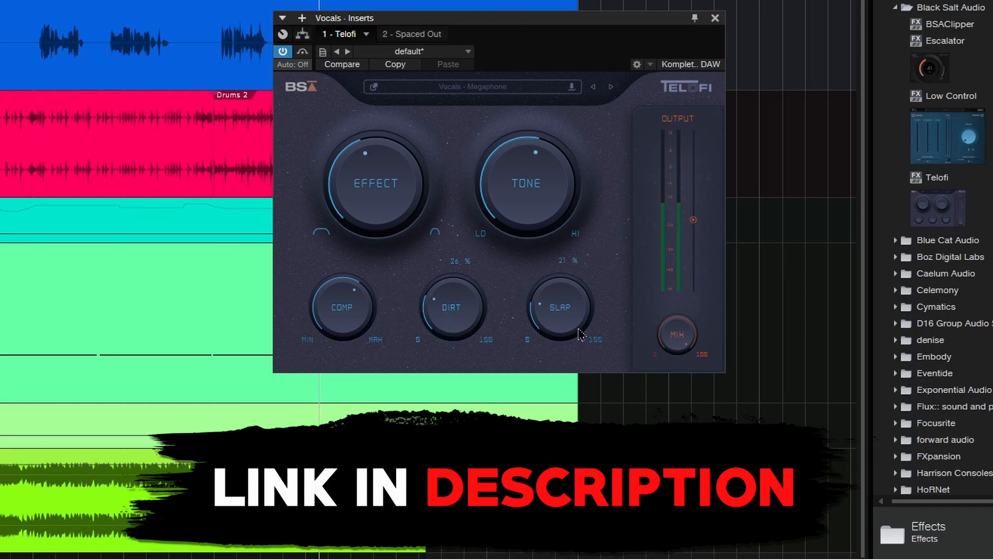
left_click_drag(565, 313, 567, 299)
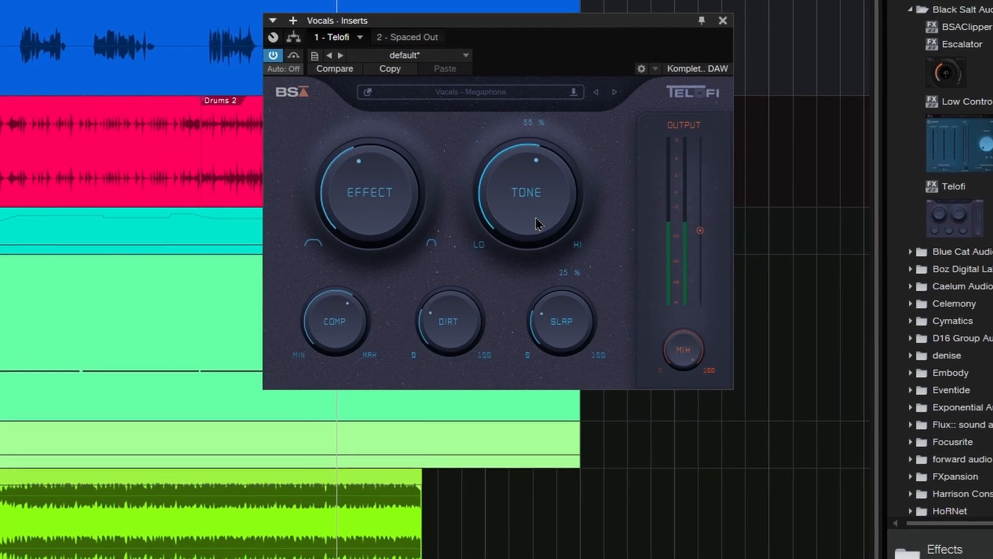
left_click_drag(535, 211, 535, 224)
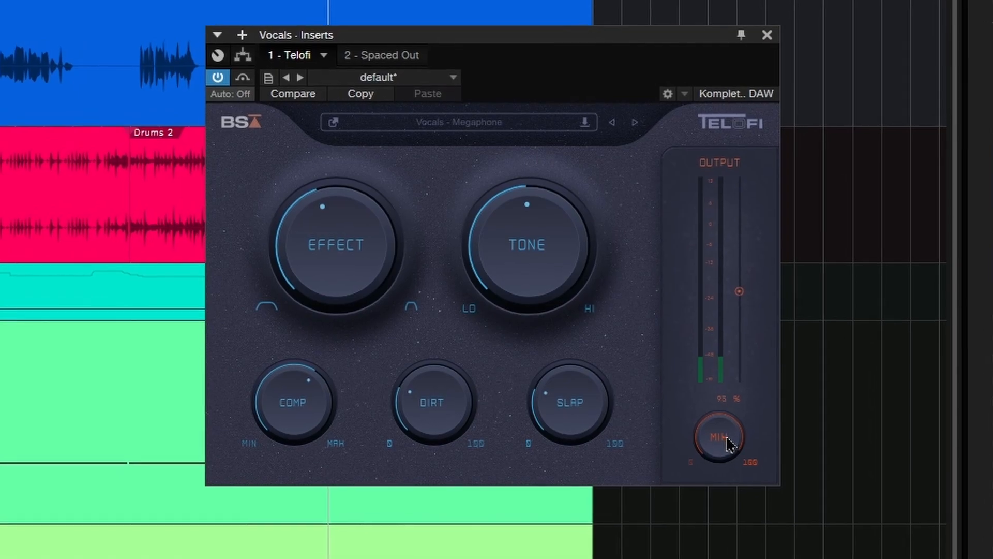
- Adjust Telofi's Mix amount and lower its output level slightly
left_click_drag(699, 377, 695, 391)
left_click_drag(726, 471, 714, 328)
mouse_move(745, 299)
left_mouse_down()
mouse_move(747, 242)
mouse_move(747, 307)
left_mouse_up()
- Set Telofi's Effect to 50 % and fine-tune the Tone
left_click_drag(348, 266, 348, 246)
left_click_drag(508, 226, 508, 236)
left_click_drag(353, 229, 352, 236)
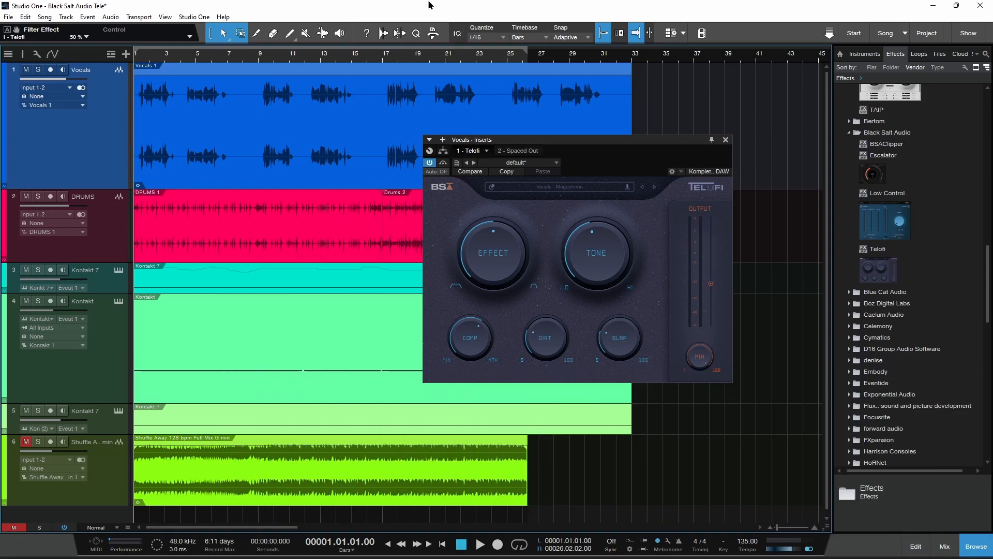
- Solo the Vocals track and play it from the start with Telofi active
left_click(37, 70)
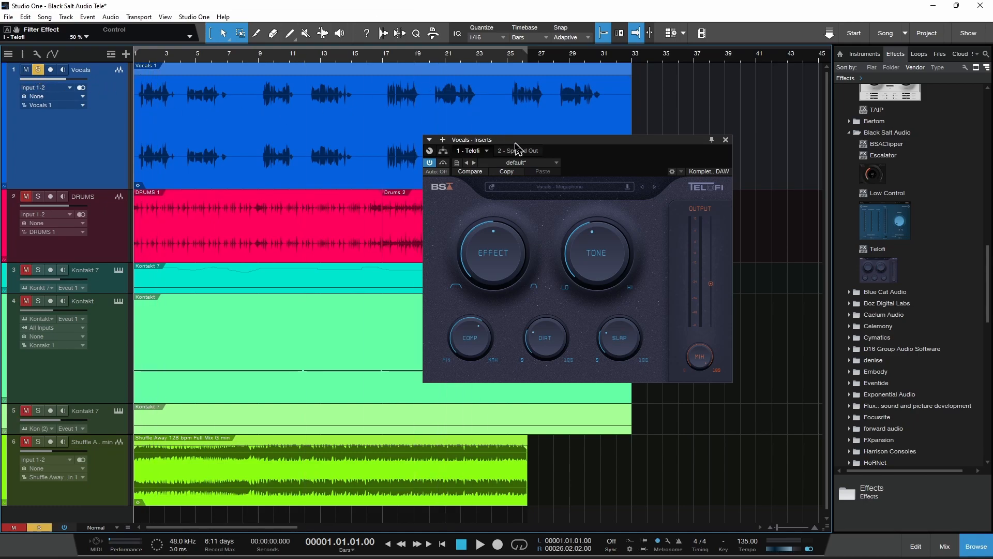
left_click_drag(476, 140, 407, 130)
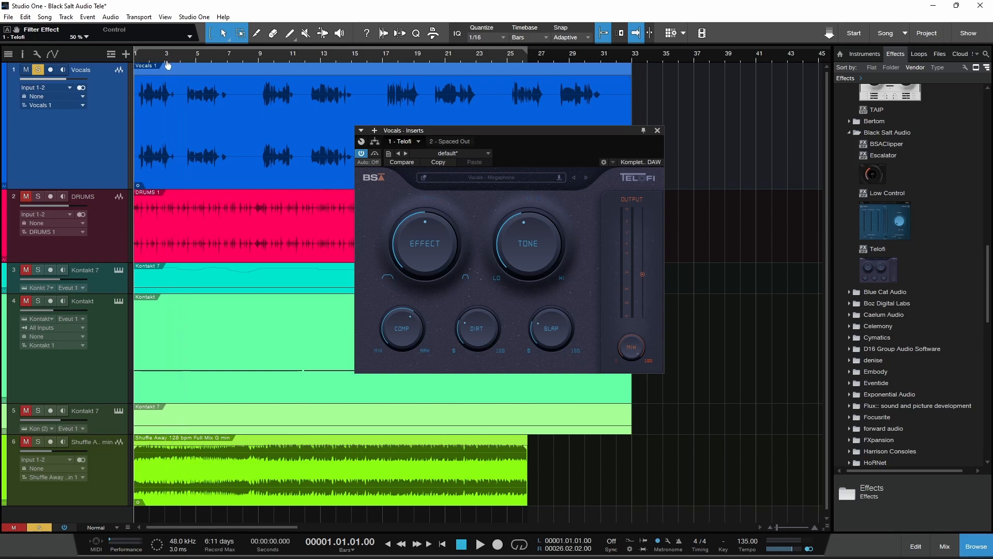
key("e")
key("space")
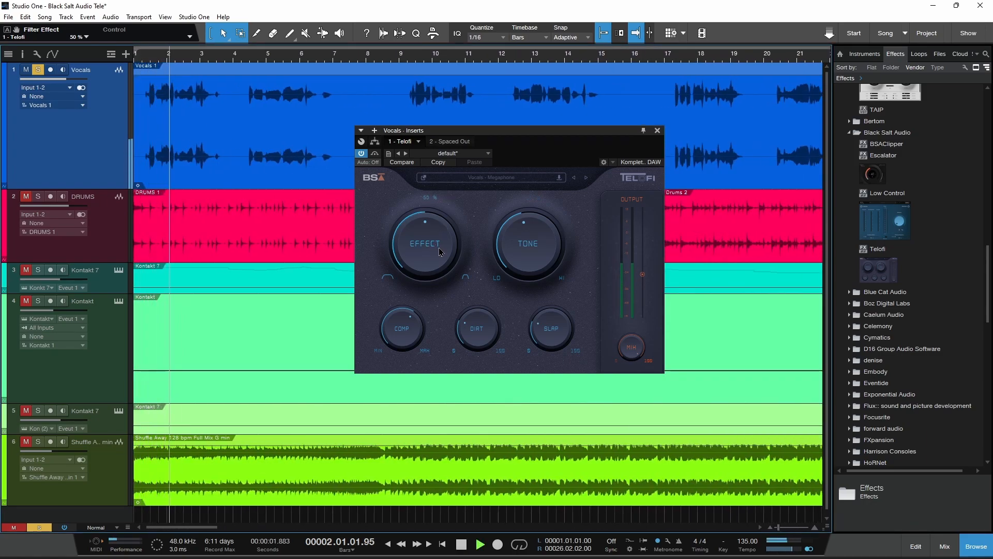
- Bypass Telofi, check the Spaced Out insert, and listen to the soloed vocal without Telofi before returning to the song start
left_click(361, 153)
key("space")
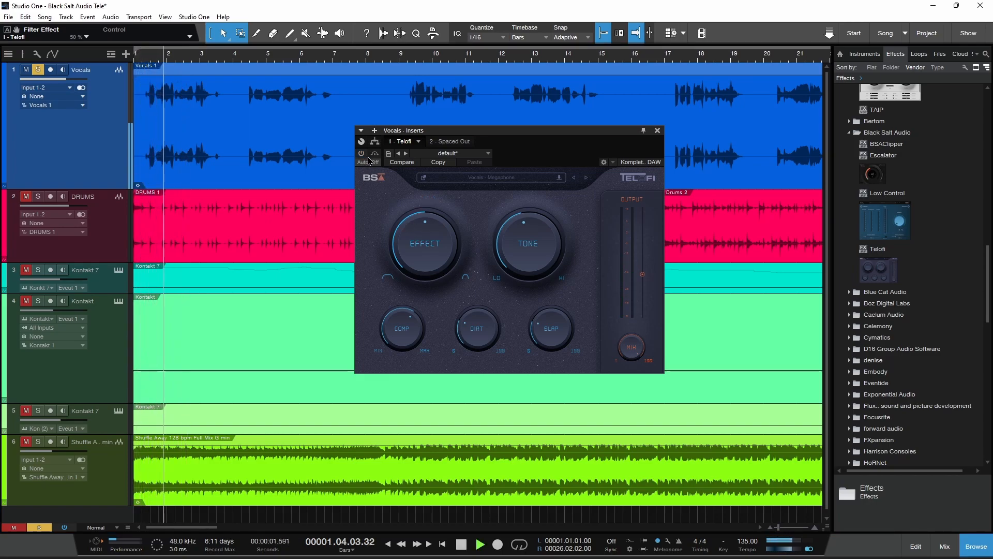
key("space")
left_click(441, 144)
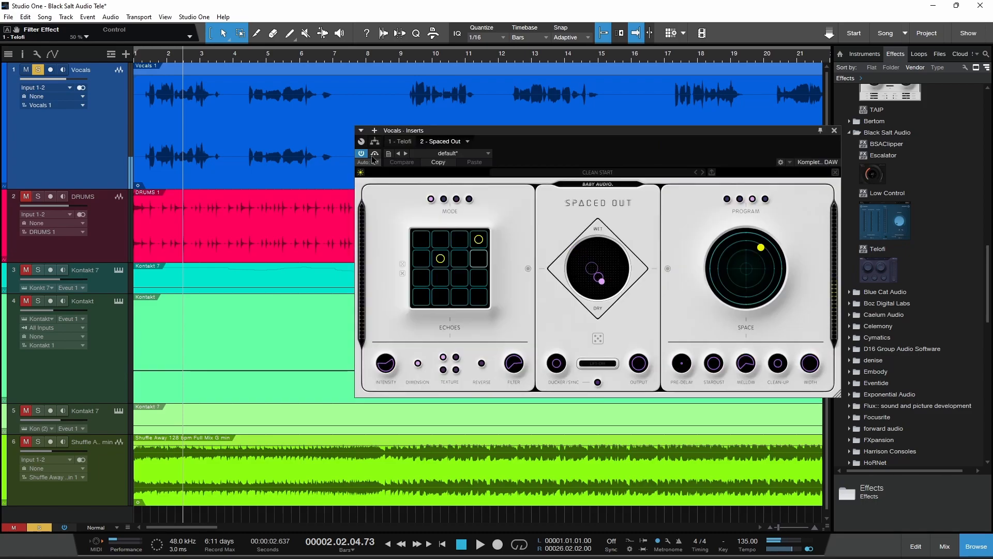
left_click(398, 143)
key("space")
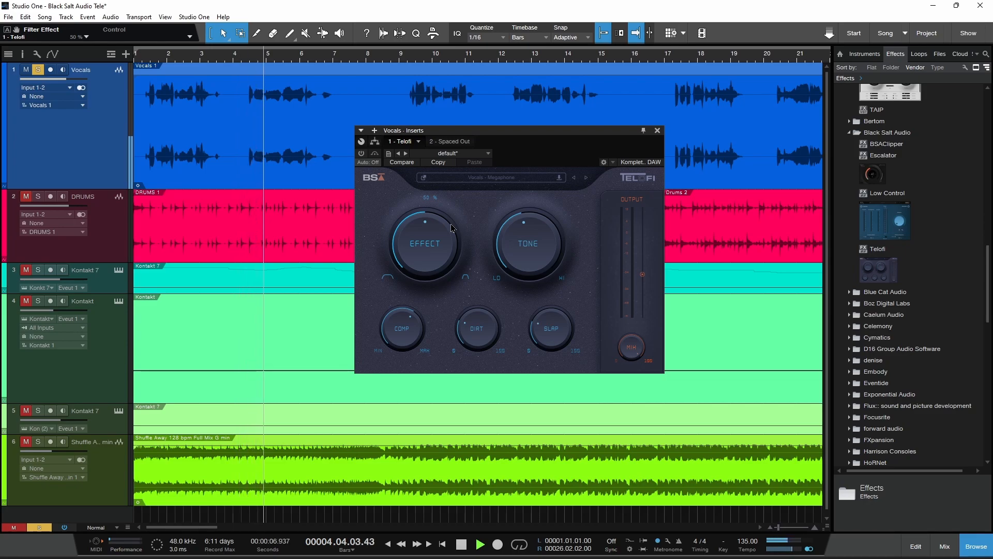
key("space")
key("Home")
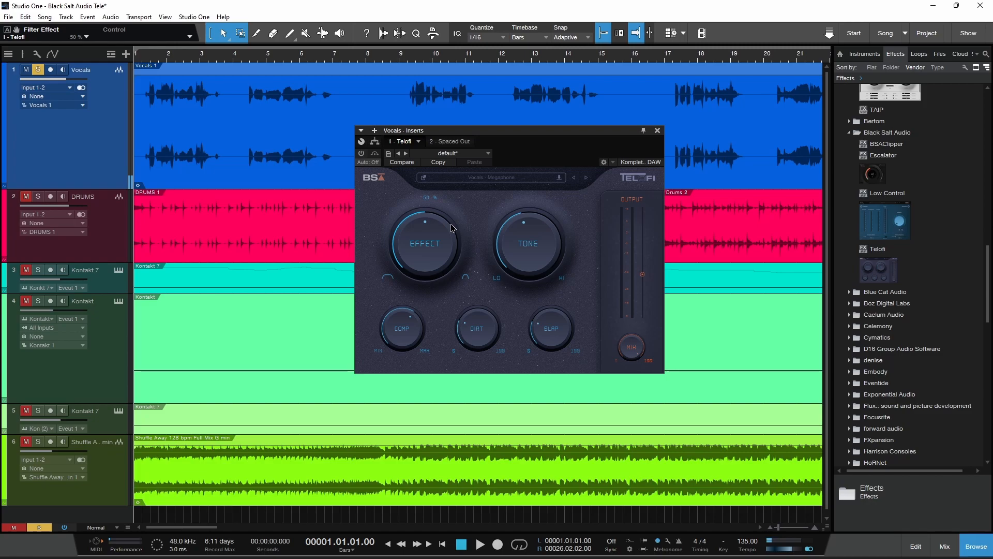
- Re-enable Telofi and sweep the Effect amount down and up while the soloed vocal plays
left_click_drag(505, 133, 507, 129)
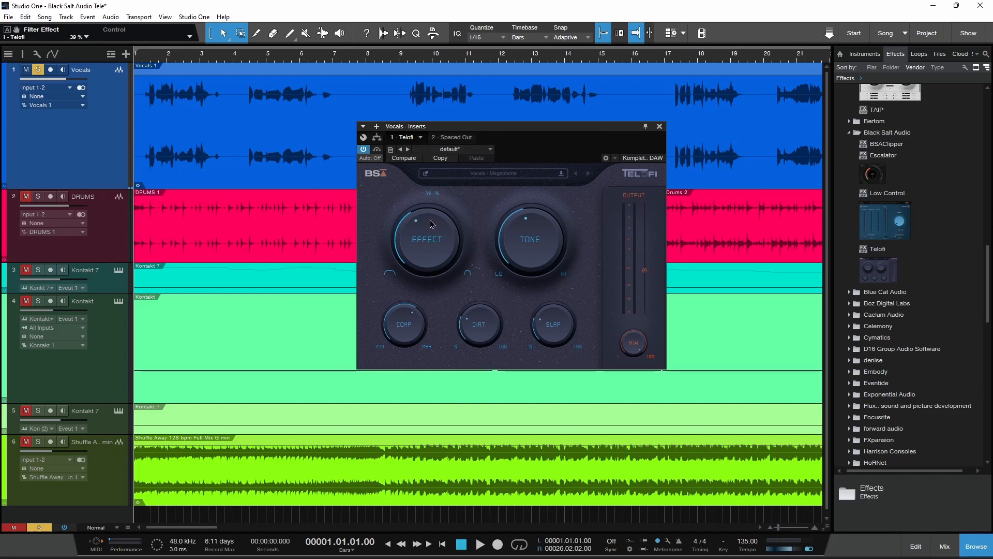
left_click_drag(427, 262, 426, 205)
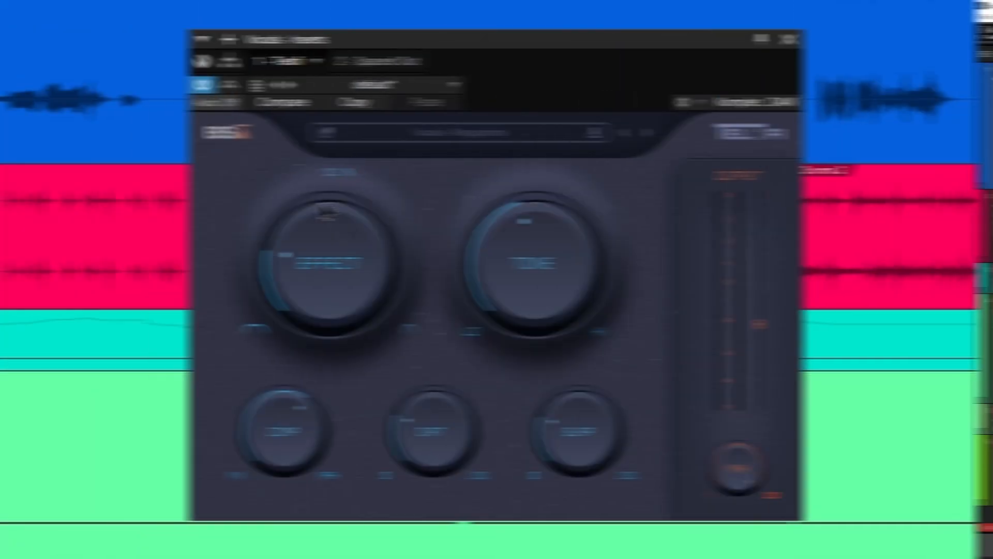
left_click_drag(430, 248, 424, 230)
left_click_drag(337, 226, 311, 234)
key("space")
left_click_drag(312, 329, 345, 239)
left_click_drag(336, 156, 358, 77)
- Lower Comp, set Dirt to 14 %, and bring Effect down to 43 %
left_click_drag(285, 411, 315, 501)
left_click_drag(445, 399, 443, 427)
left_click_drag(345, 248, 328, 355)
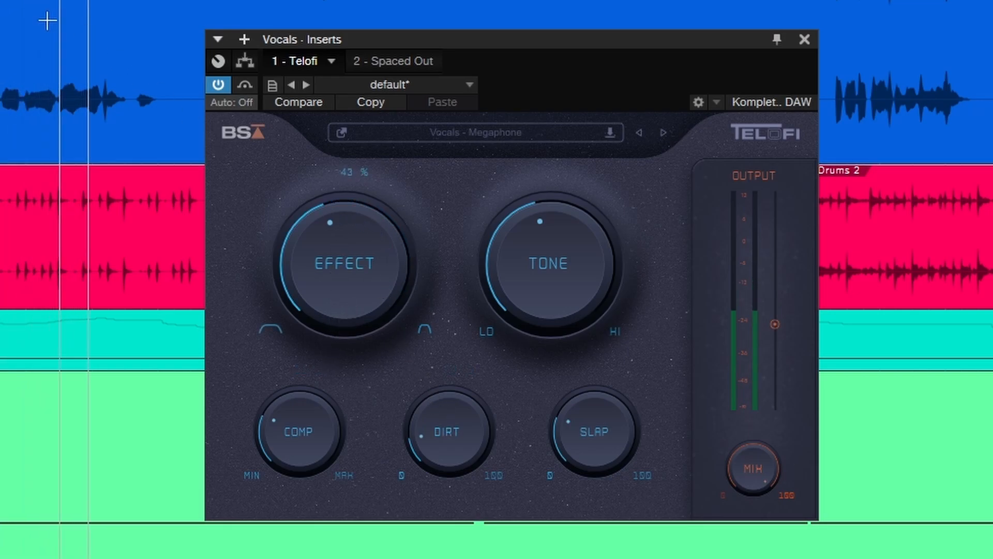
- Audition Tone at 0 % with Effect set to 47 %
left_click_drag(494, 217, 501, 408)
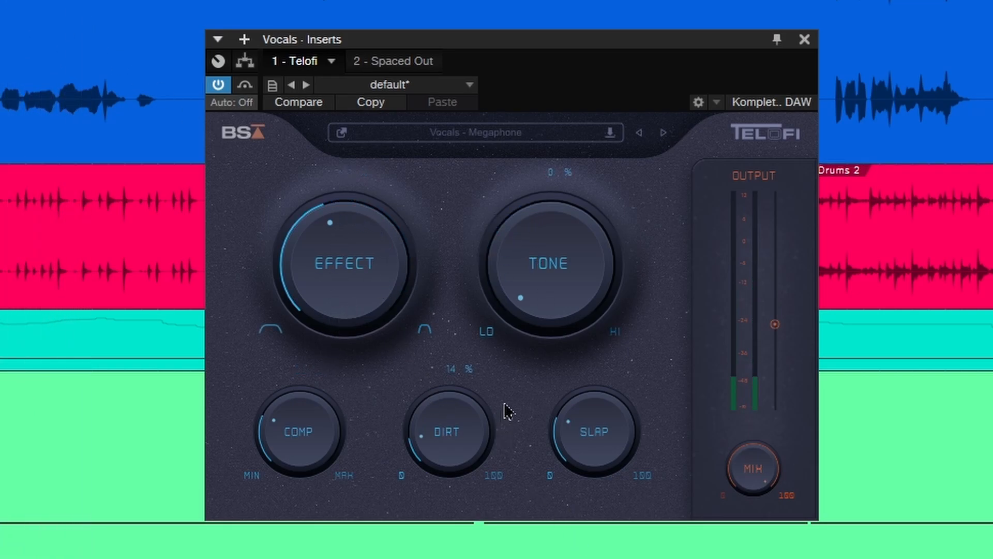
left_click_drag(360, 305, 362, 296)
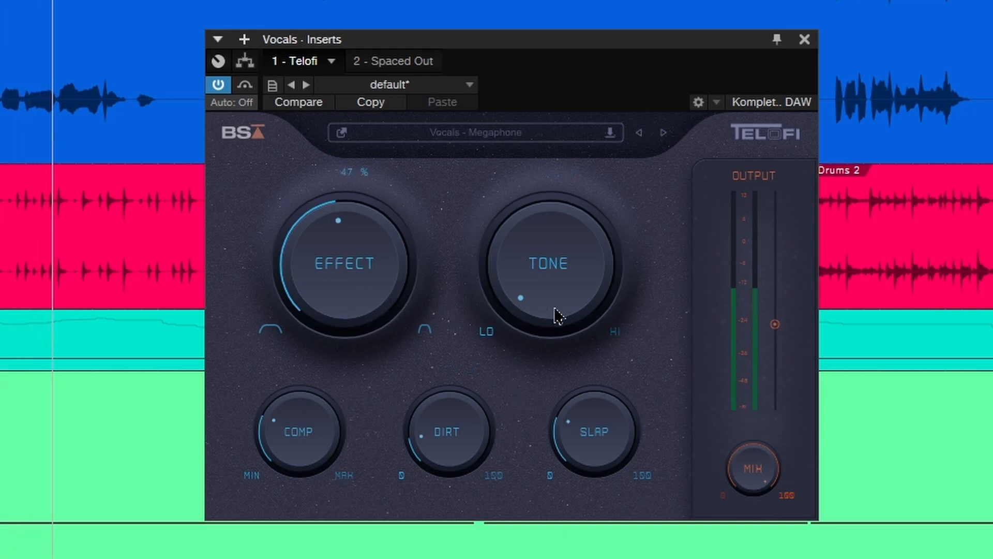
key("space")
- Audition Tone at its maximum on the playing vocal and settle it at 46 %
left_click_drag(525, 285, 533, 3)
key("space")
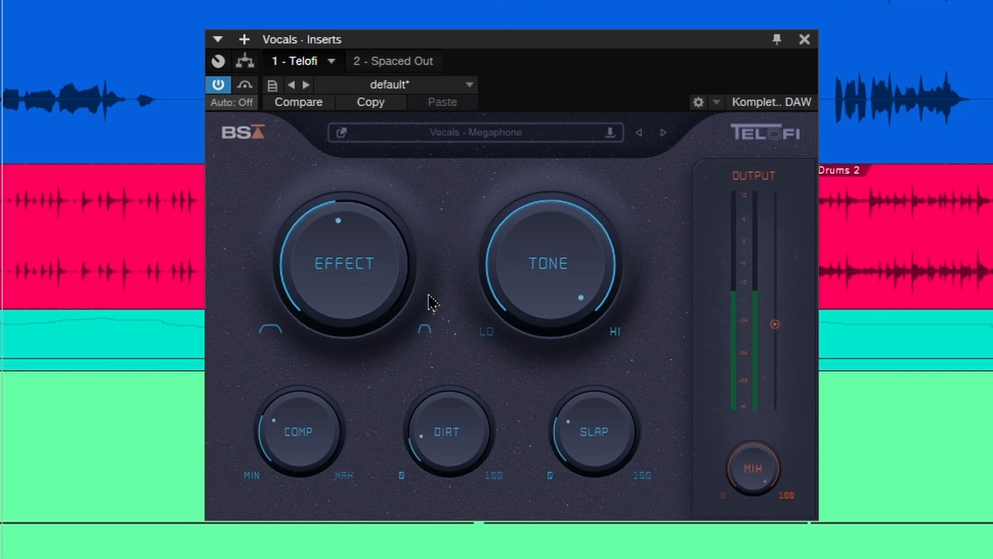
left_click_drag(536, 255, 546, 280)
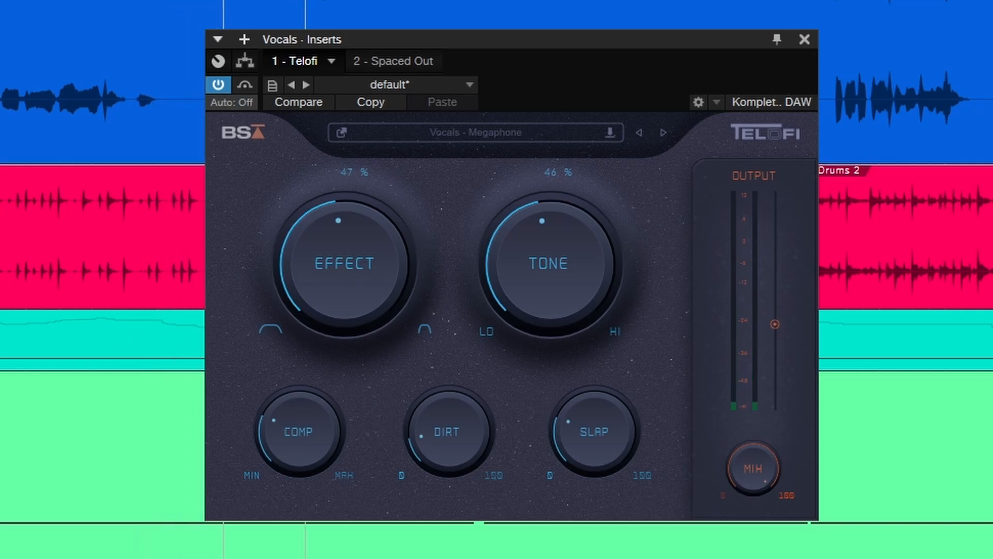
- Audition Comp at its minimum and maximum, and settle it at 49 %
left_click_drag(307, 441, 311, 538)
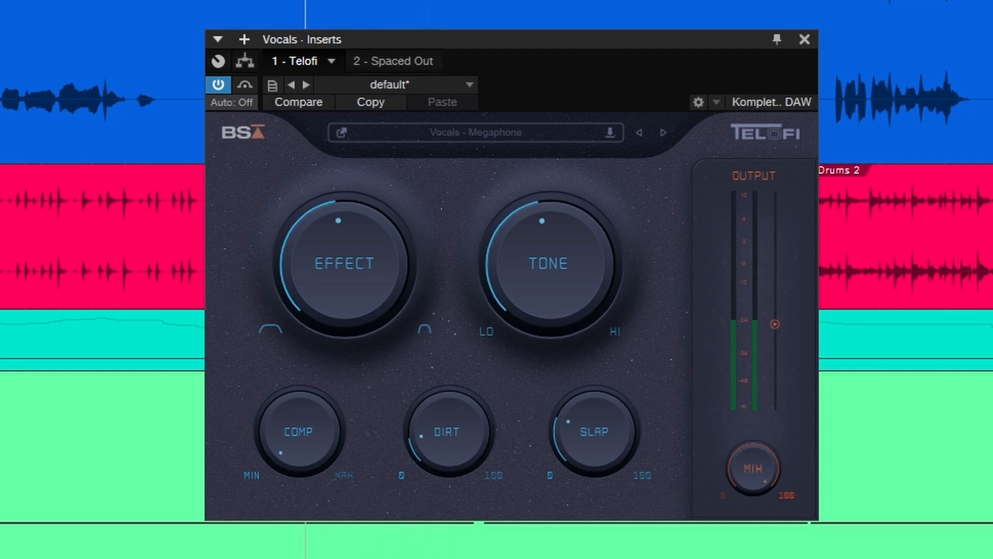
left_click_drag(311, 416, 309, 343)
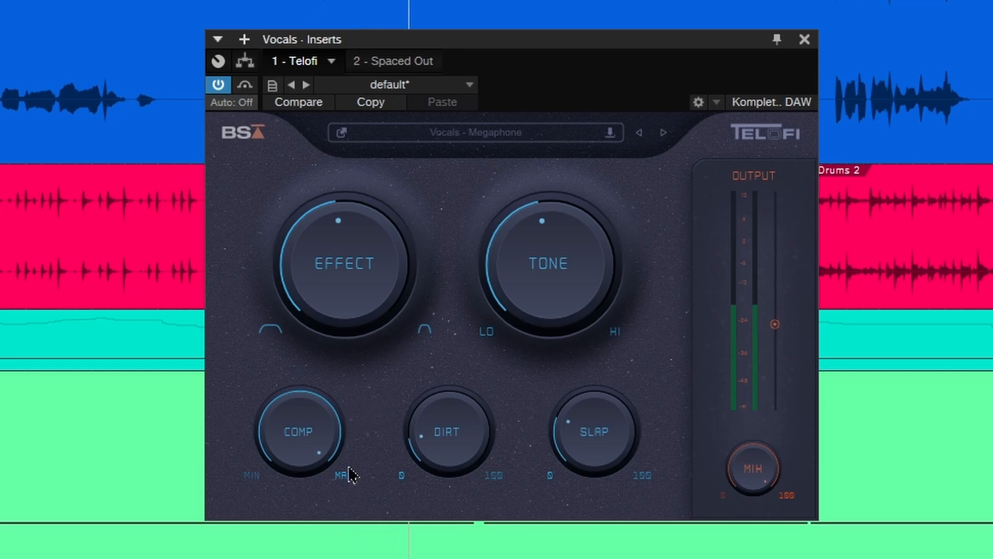
left_click_drag(321, 446, 295, 441)
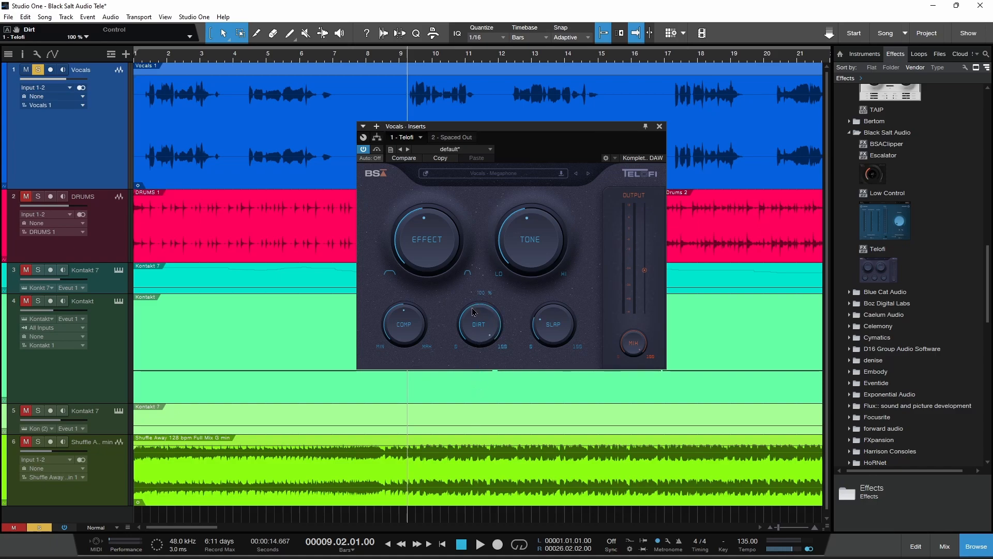
- Compare Dirt at 0 % and 100 % on the playing vocal, with Slap turned down to 0 %
left_click_drag(472, 311, 472, 357)
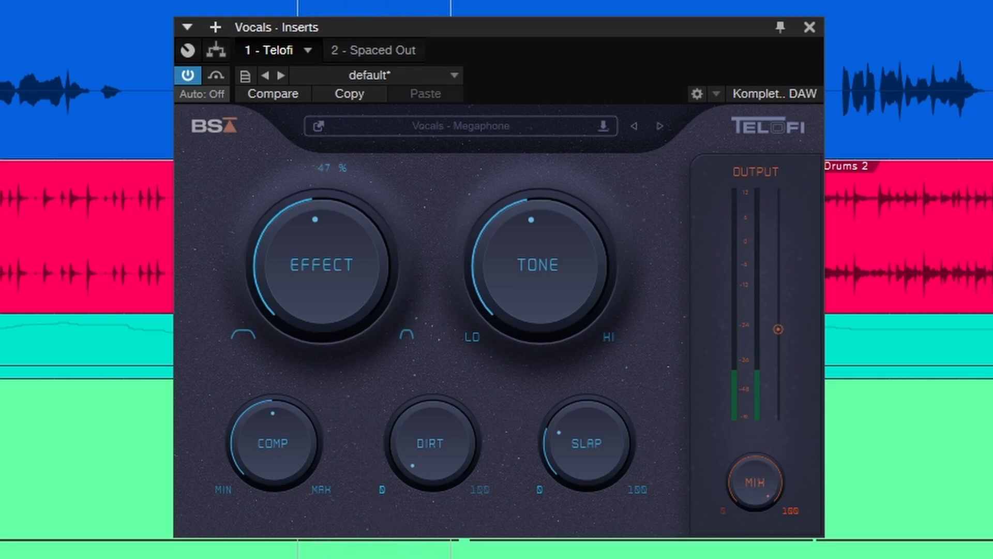
key("space")
left_click_drag(436, 442, 438, 349)
left_click_drag(590, 437, 603, 488)
key("space")
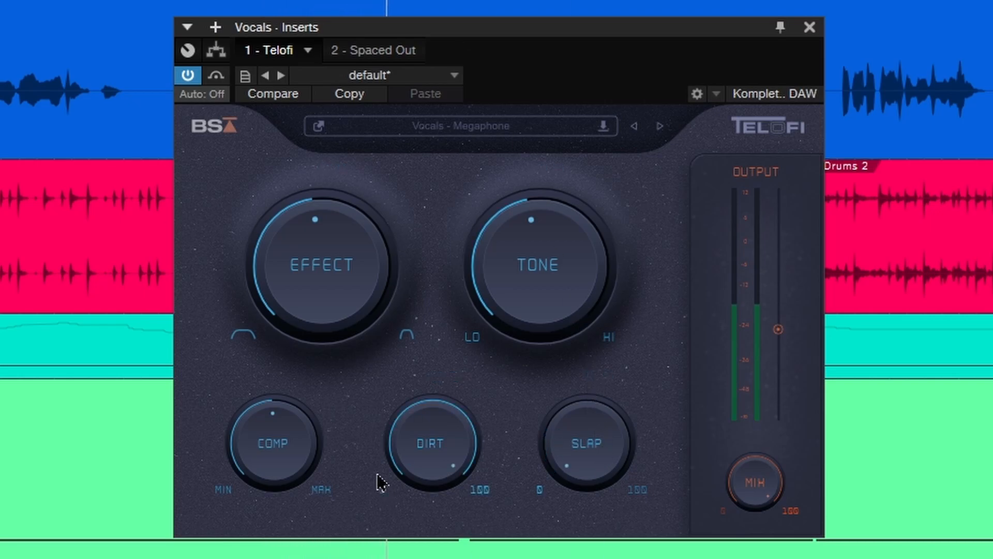
key("space")
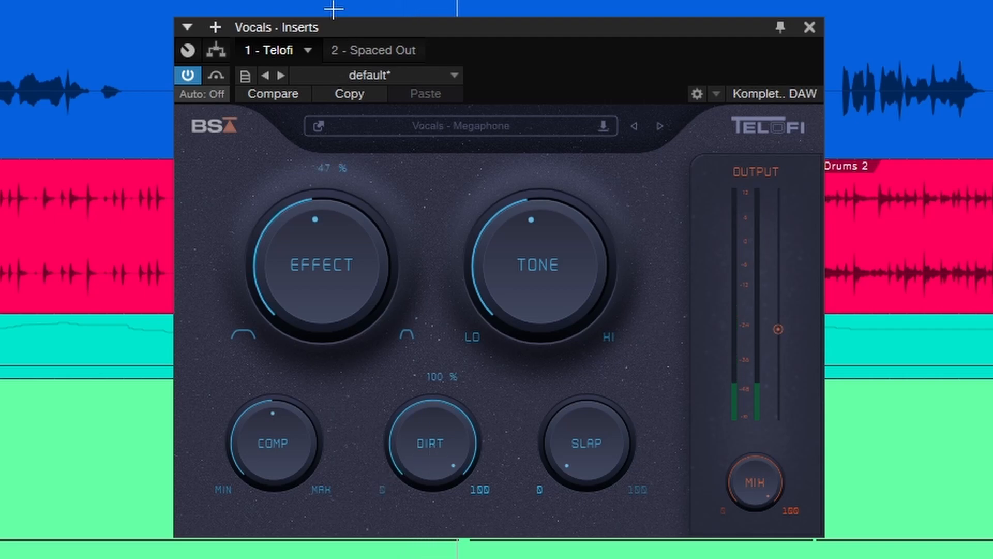
- Back off Dirt, set Effect to 60 %, and raise Tone slightly while listening to the vocal
left_click_drag(419, 438, 408, 461)
left_click_drag(312, 272, 325, 228)
left_click_drag(499, 270, 516, 261)
left_click_drag(304, 441, 282, 348)
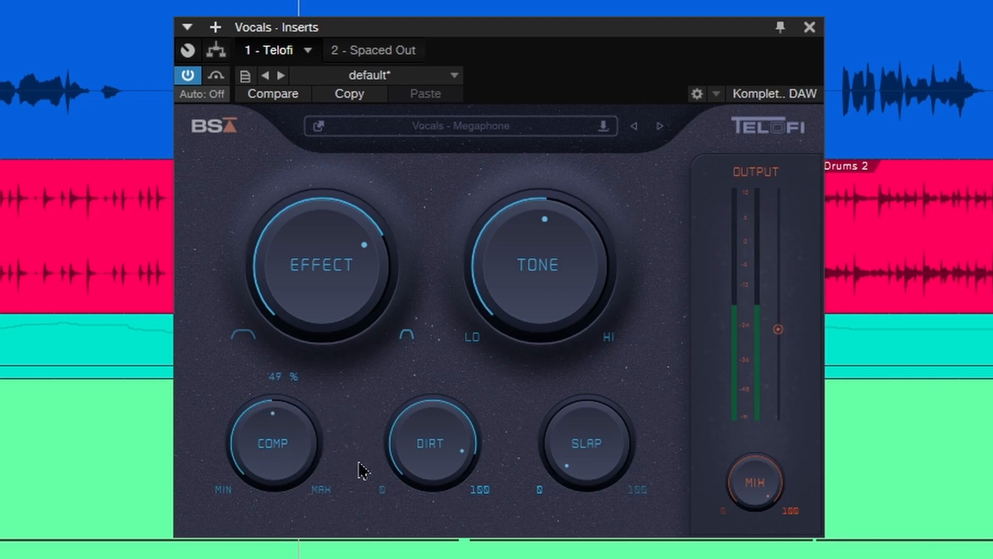
mouse_move(291, 311)
left_mouse_down()
mouse_move(291, 366)
mouse_move(284, 317)
left_mouse_up()
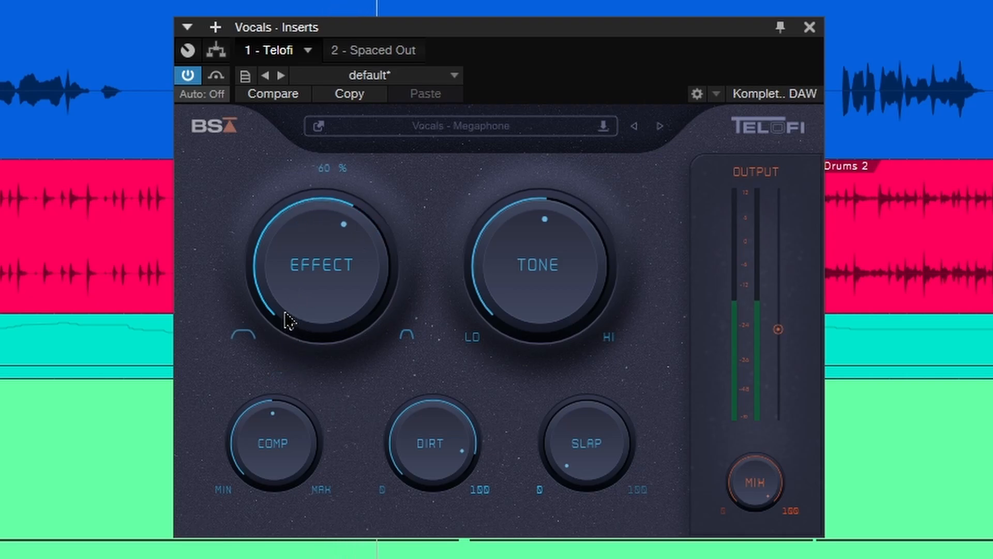
left_click_drag(446, 454, 446, 491)
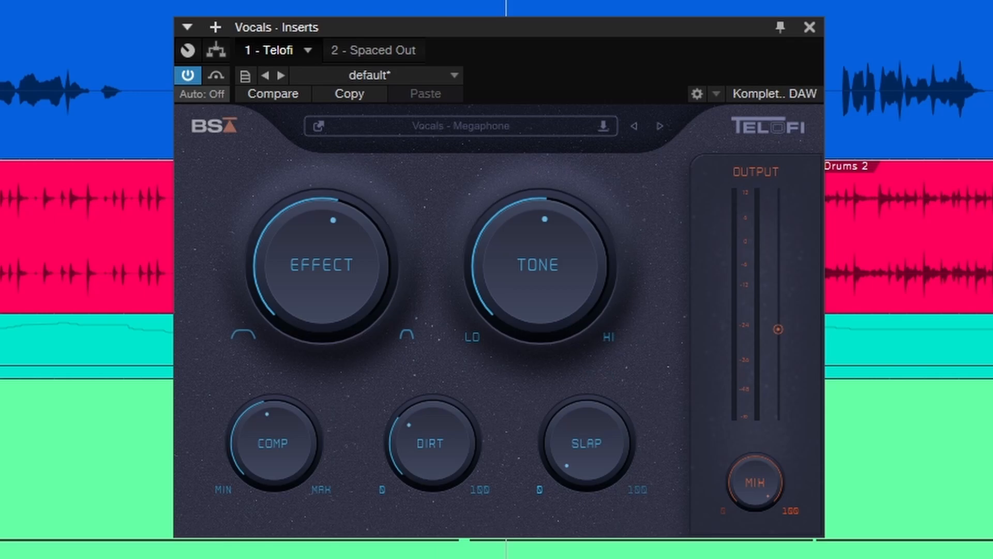
- Set Effect to 40 % and Tone to 44 % while playing the vocal
key("space")
left_click_drag(337, 257, 336, 305)
left_click_drag(516, 251, 514, 272)
left_click_drag(301, 277, 299, 266)
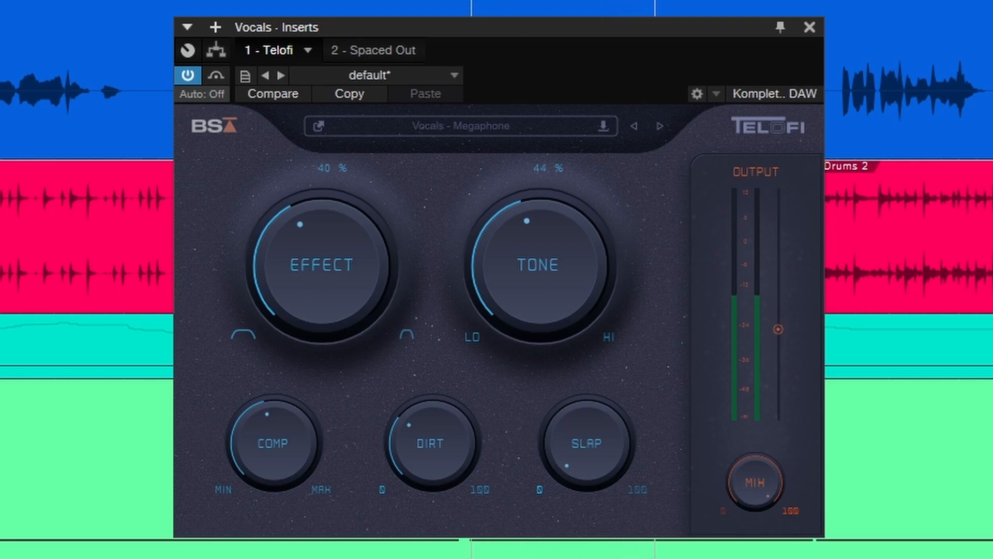
- Audition Slap at 100 %, settle it at 35 %, and try the Mix and output level controls
left_click_drag(580, 440, 592, 248)
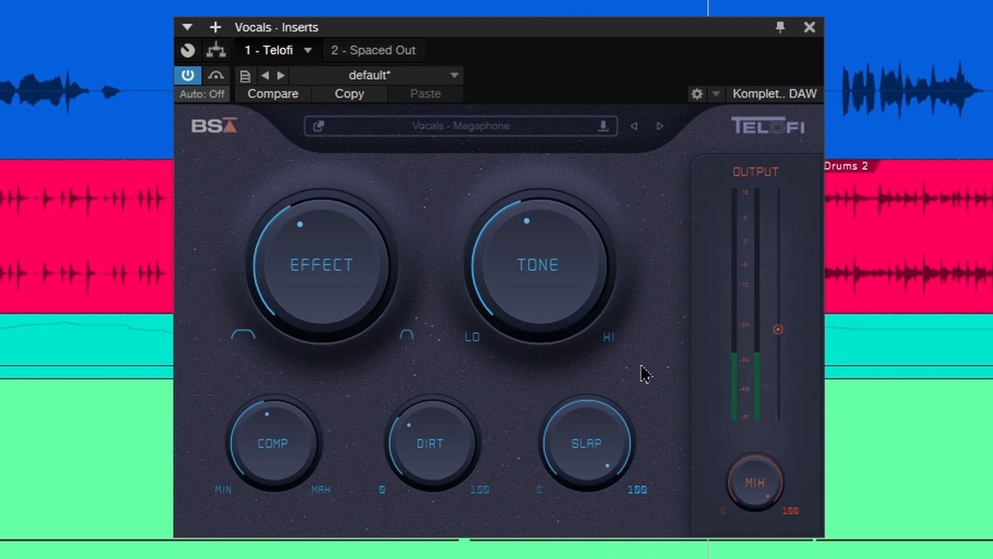
left_click_drag(588, 466, 588, 497)
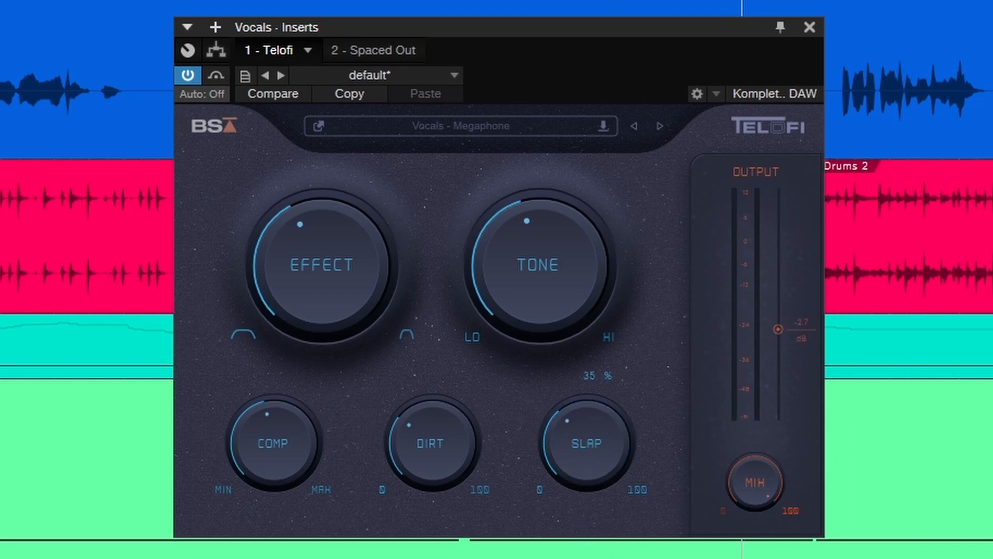
left_click_drag(753, 507, 787, 508)
mouse_move(776, 328)
left_mouse_down()
mouse_move(782, 359)
mouse_move(783, 336)
left_mouse_up()
- Open Telofi's preset list and browse the Full Mix, Guitar and Vocals presets
left_click(455, 133)
scroll(425, 355, "down", 3)
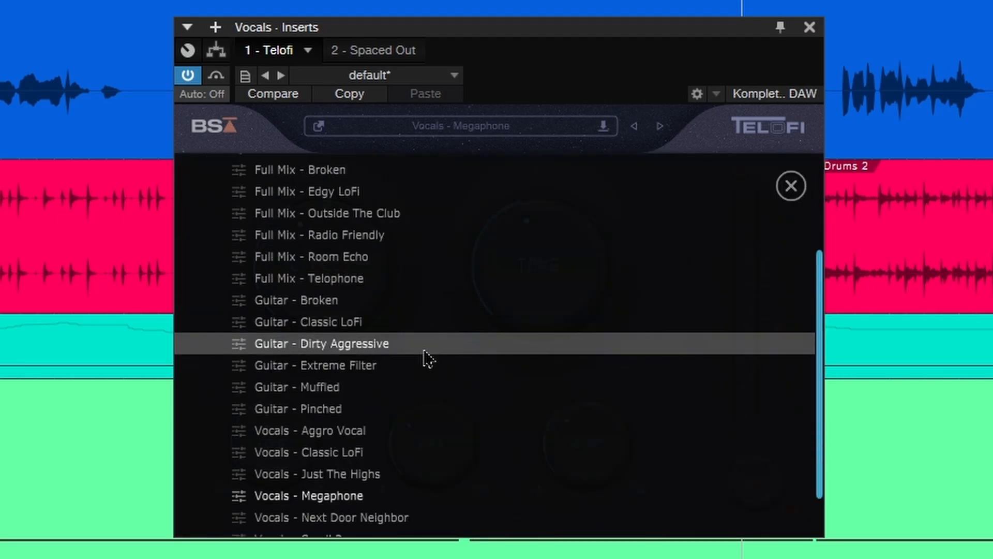
scroll(425, 358, "up", 3)
scroll(425, 358, "down", 3)
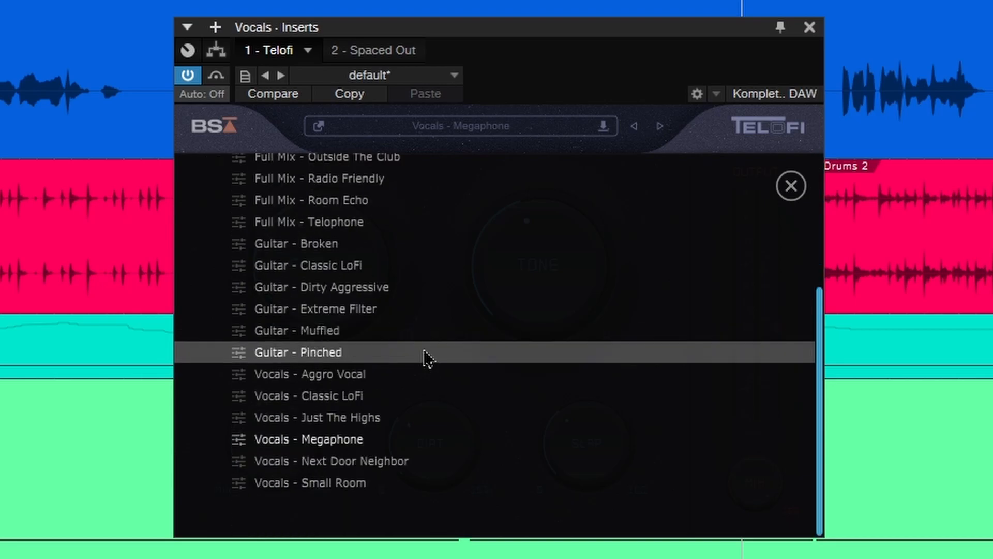
- Close Telofi's preset list, raise Effect slightly and lower Comp slightly while playing the vocal in the mix
left_click(791, 185)
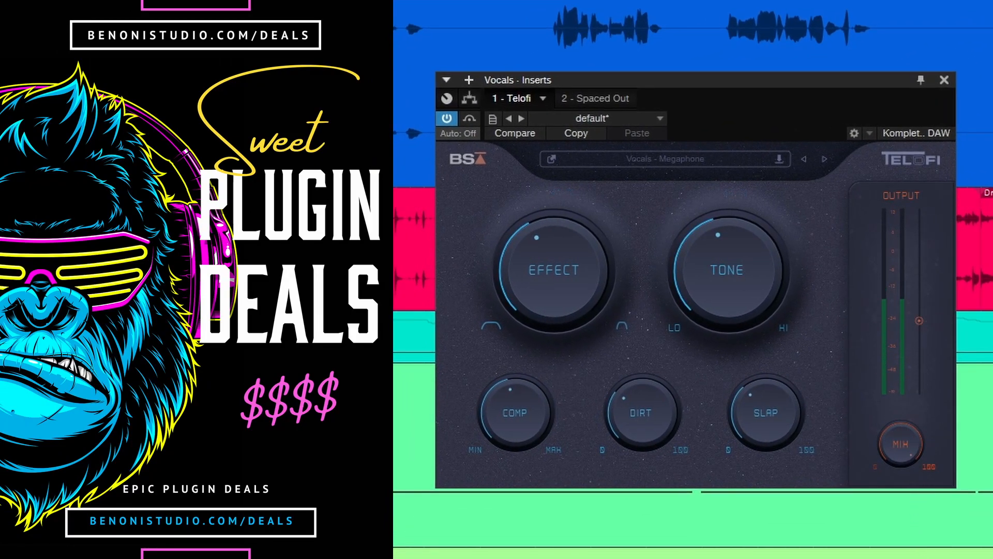
left_click_drag(572, 274, 563, 274)
left_click_drag(524, 402, 524, 407)
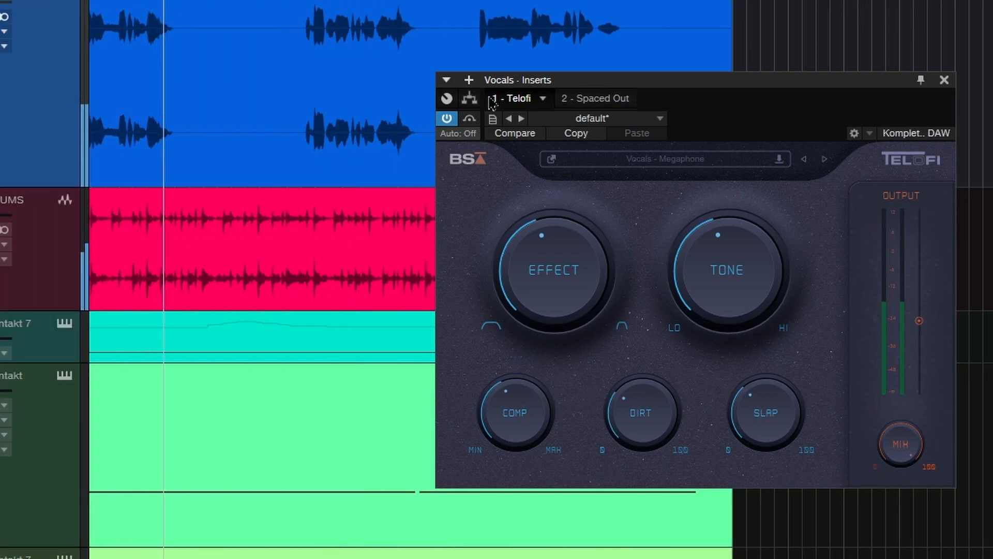
- Compare Telofi with bypass on the vocal in the mix, and enable the Spaced Out insert on the Vocals track
left_click(323, 61)
left_click(446, 118)
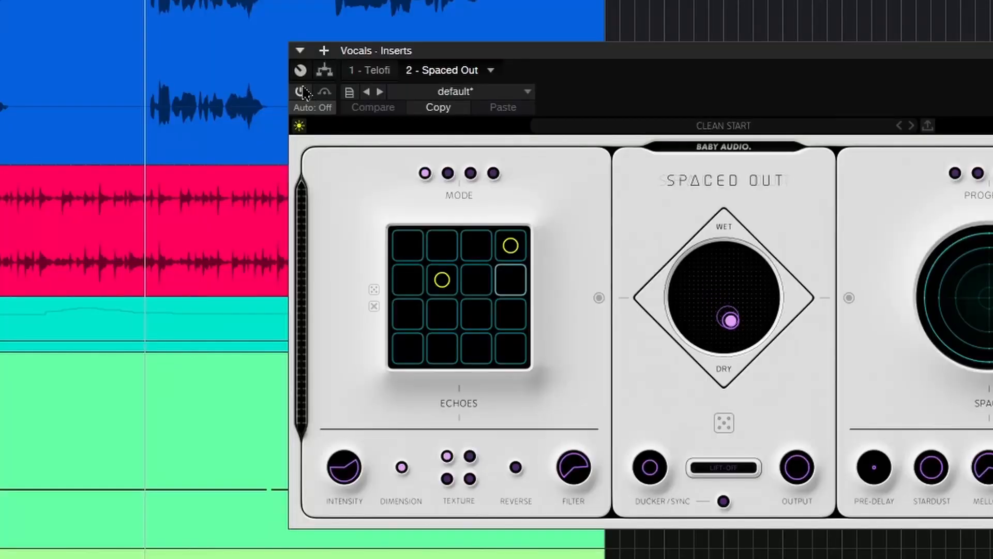
left_click(297, 106)
left_click(298, 105)
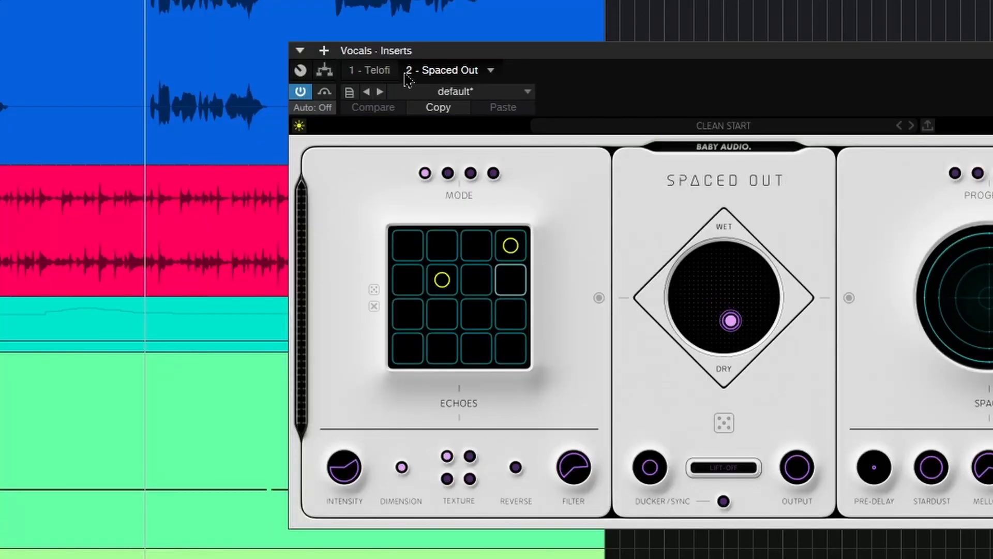
- Return to Telofi on the vocal, set Dirt to 31 %, Slap to 13 % and Tone to 39 %, and raise Comp slightly
left_click(381, 75)
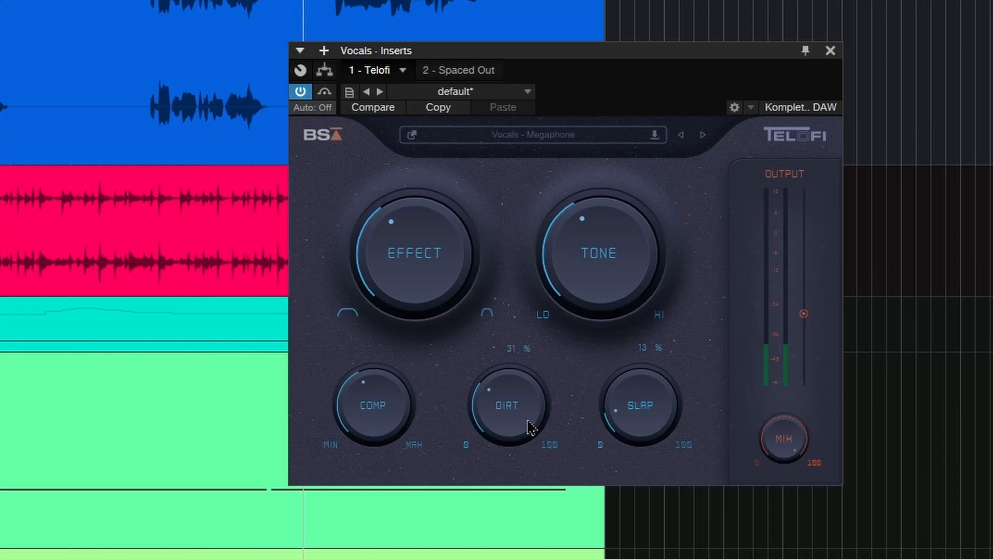
left_click_drag(381, 397, 381, 385)
left_click_drag(592, 273, 583, 268)
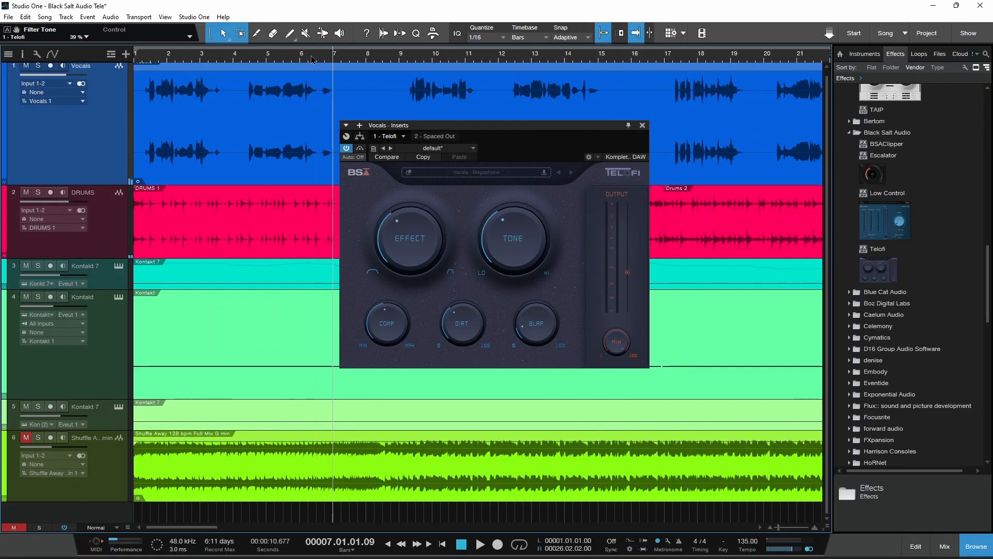
- Unmute and solo the Shuffle Away full-mix track, and zoom out so the whole clip shows on the timeline
key("w")
left_click(27, 438)
left_click(38, 437)
left_click(209, 479)
key("KP_Subtract")
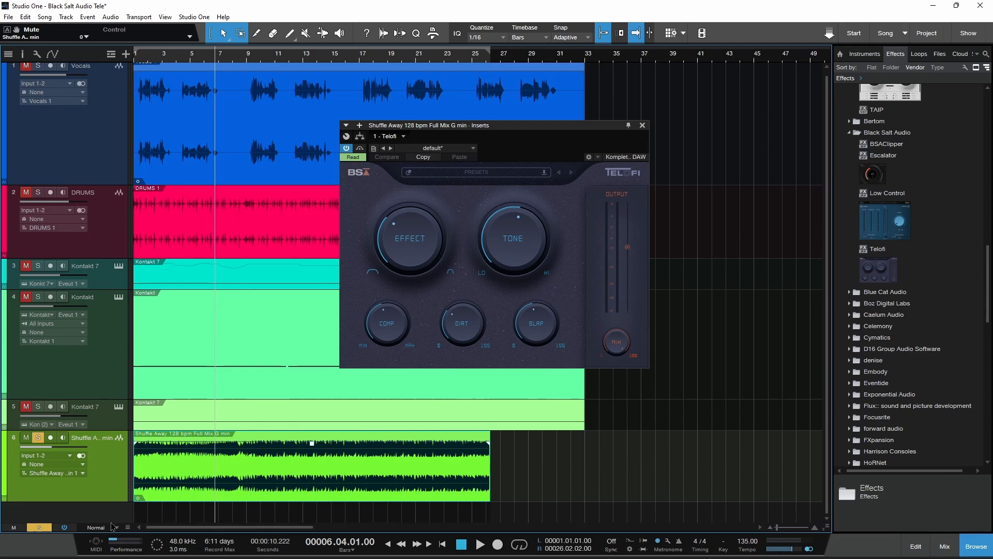
- Move Telofi's window aside, play the Shuffle Away mix from the start with its plugin automation, and return to the beginning
left_click_drag(456, 127, 519, 129)
key("comma")
key("space")
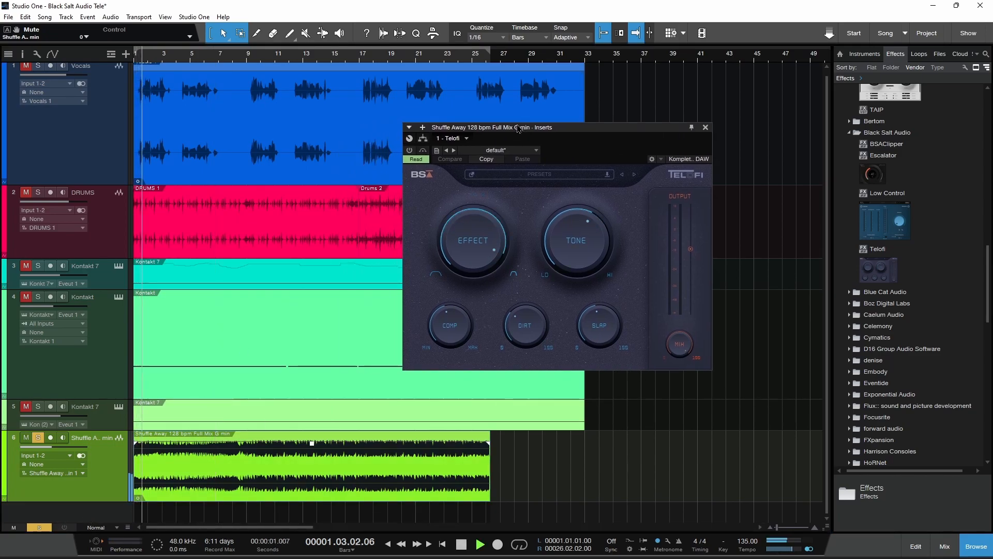
left_click(203, 61)
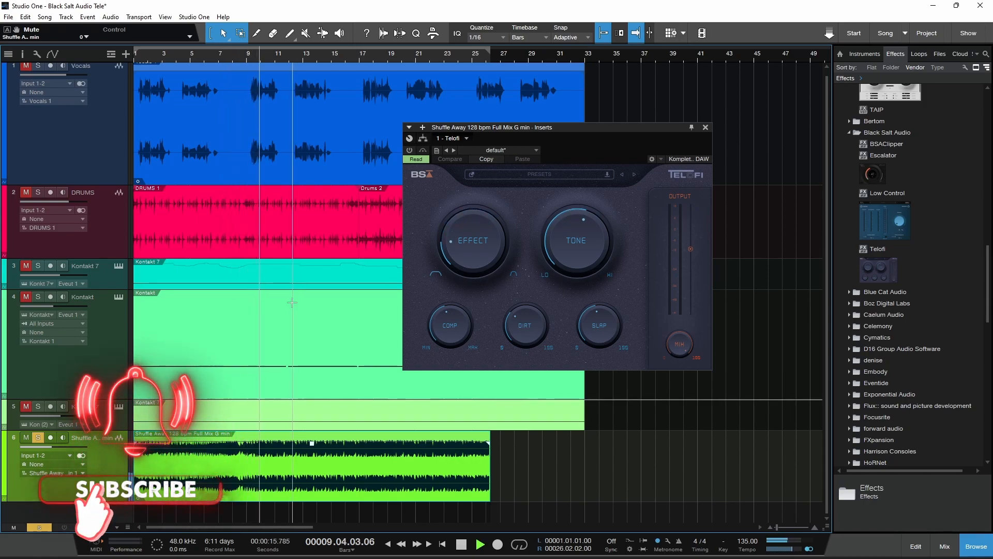
key("space")
key("Home")
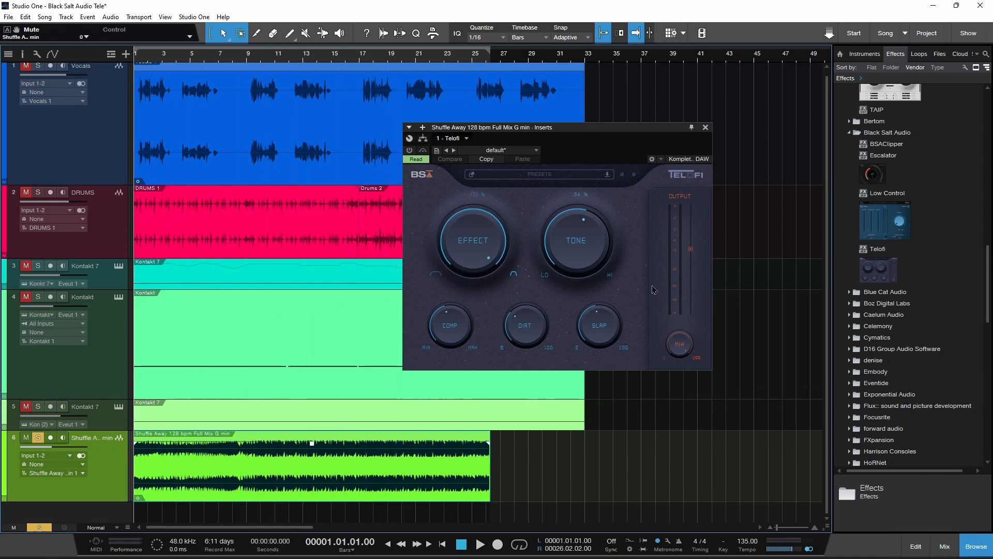
- Show the track automation to examine the Telofi lanes on Shuffle Away, and return to the normal track view
left_click(56, 55)
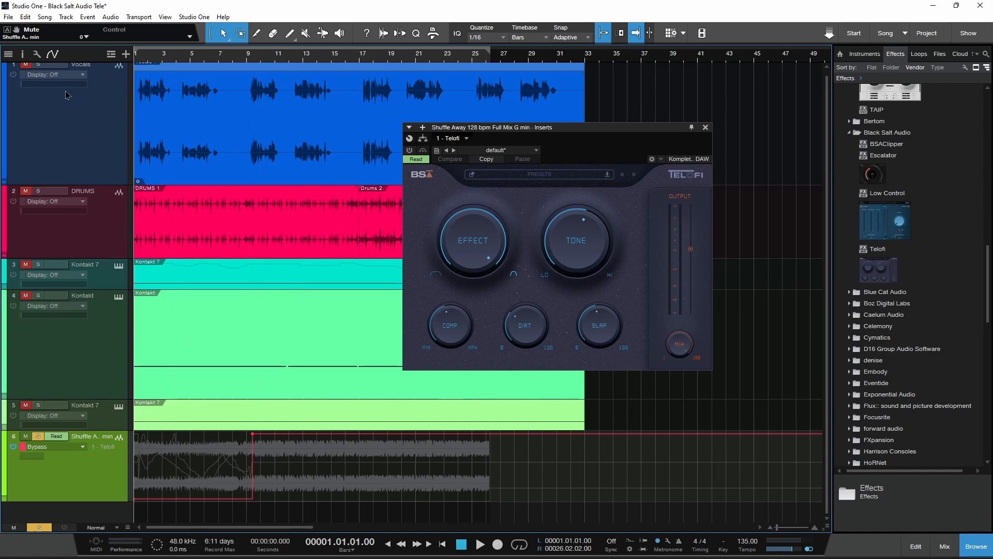
left_click(52, 54)
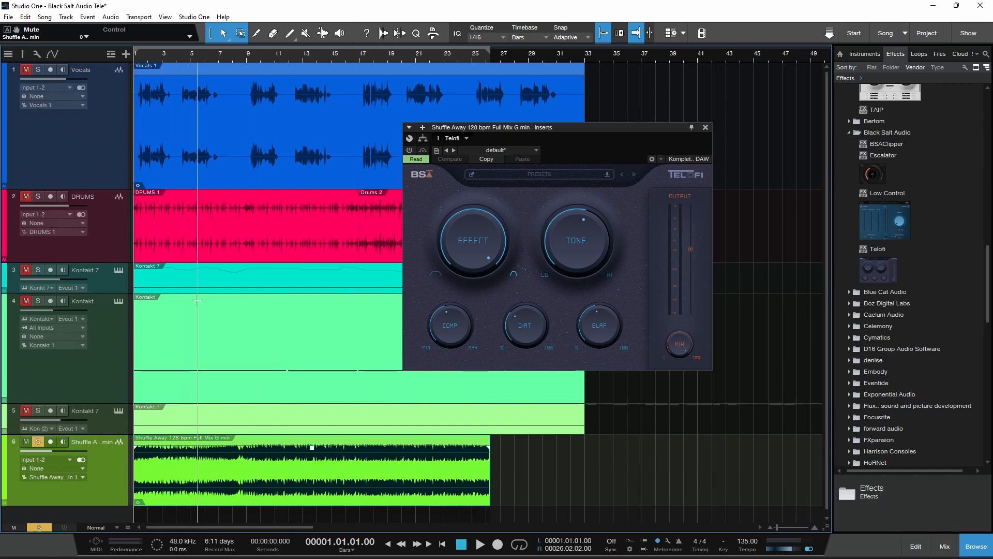
left_click_drag(572, 129, 578, 129)
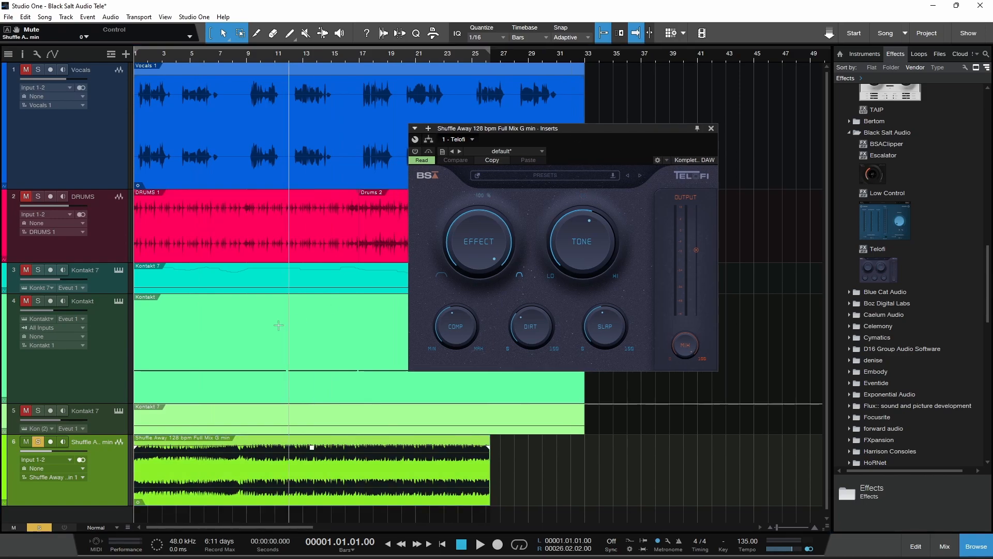
- Play the Shuffle Away mix from about bar 4 through the transition where Telofi's bypass automation switches
left_click(186, 64)
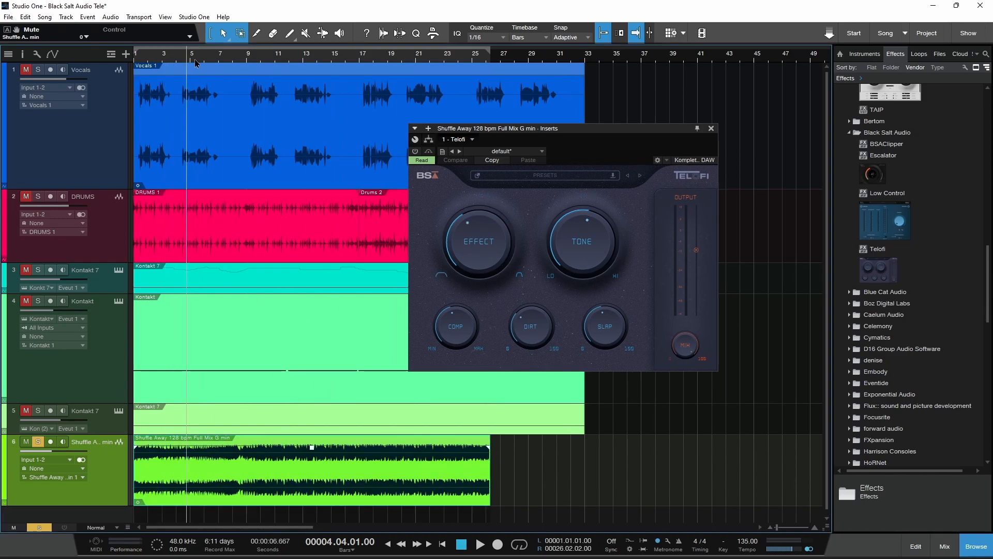
key("space")
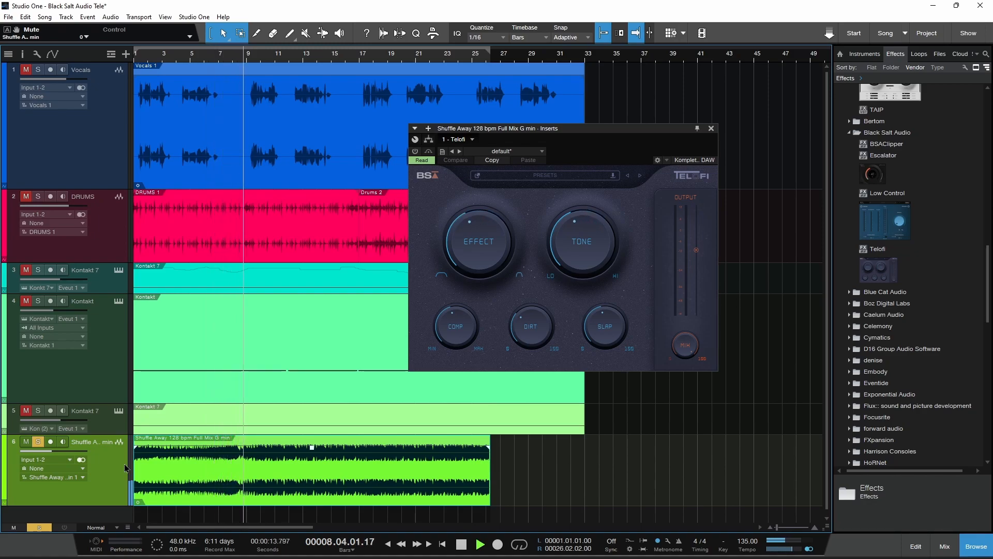
key("space")
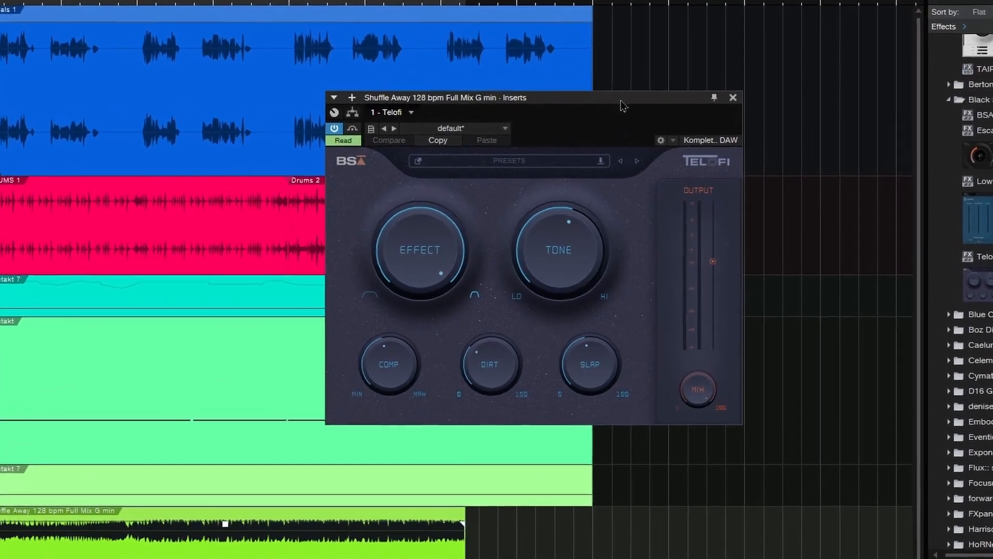
key("space")
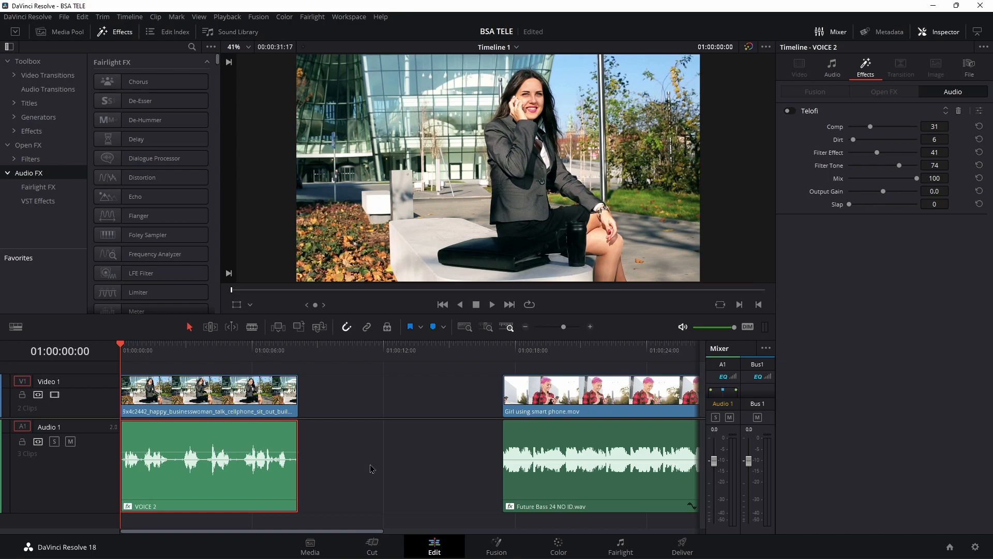
- Play the VOICE 2 clip in DaVinci Resolve with Telofi disabled, and return the playhead to the timeline start
key("space")
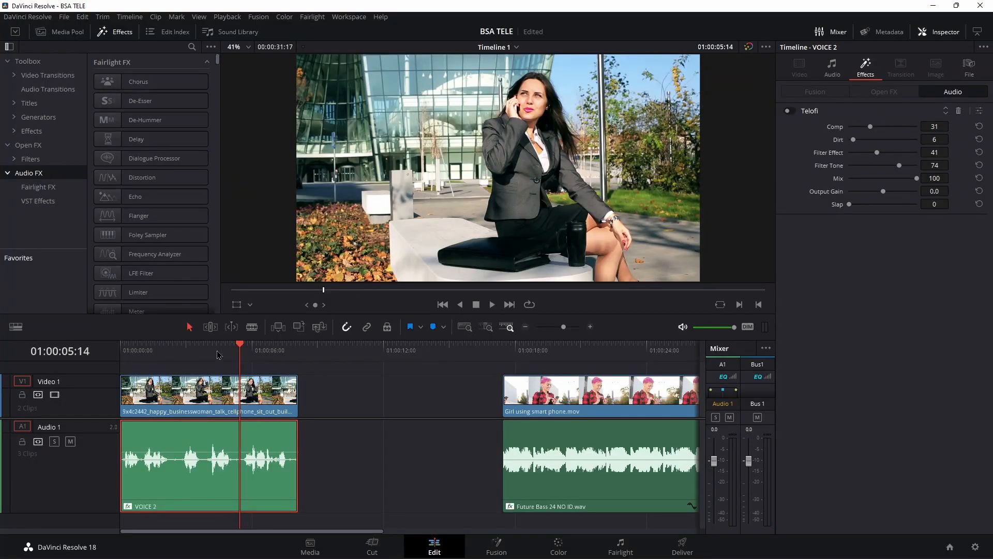
left_click_drag(217, 355, 108, 357)
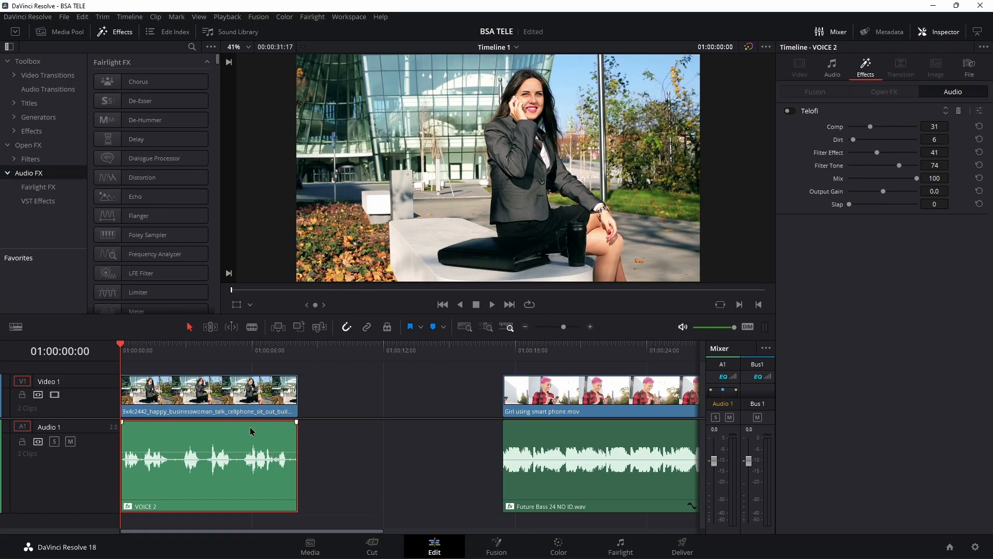
- Open Telofi's window for the VOICE 2 clip, enable the plugin, and bring up its factory preset list
left_click(979, 111)
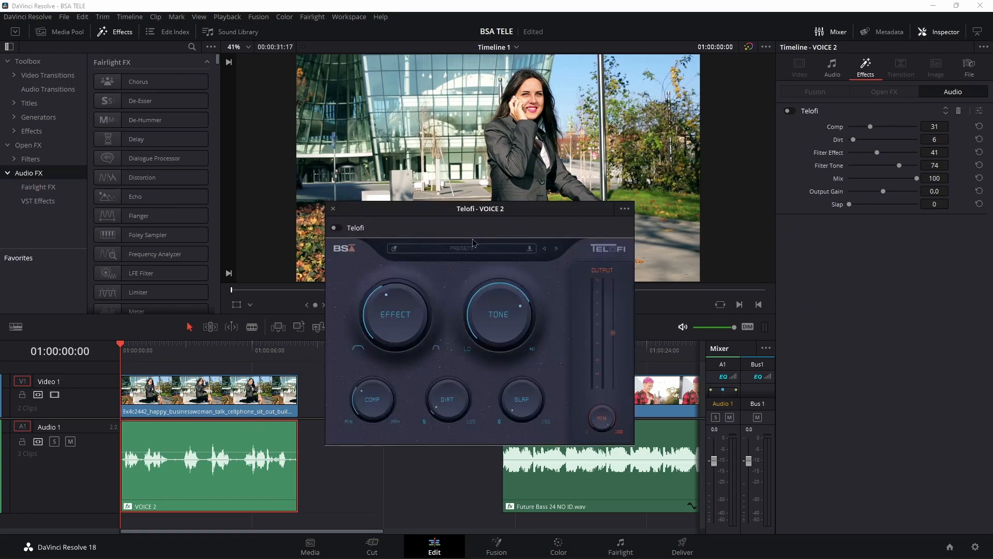
left_click_drag(509, 213, 552, 196)
left_click(552, 237)
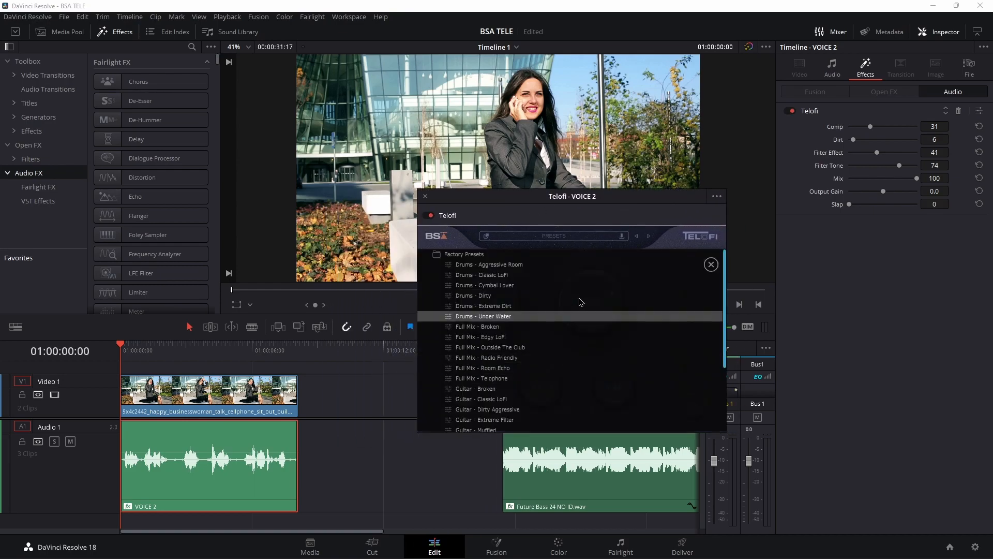
- Close the preset list, set Comp to 28, Effect to 39 and Tone to 63, and move Telofi's window clear of the preview
left_click(640, 252)
left_click_drag(639, 204, 780, 260)
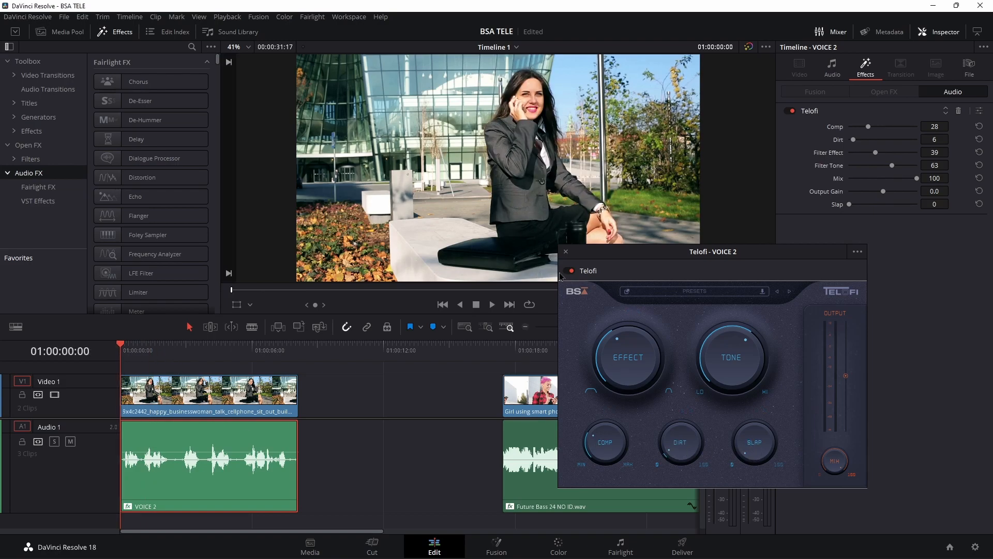
left_click_drag(669, 260, 659, 261)
- Play VOICE 2 from the start with Telofi enabled, view it full screen, and return to the timeline start
key("space")
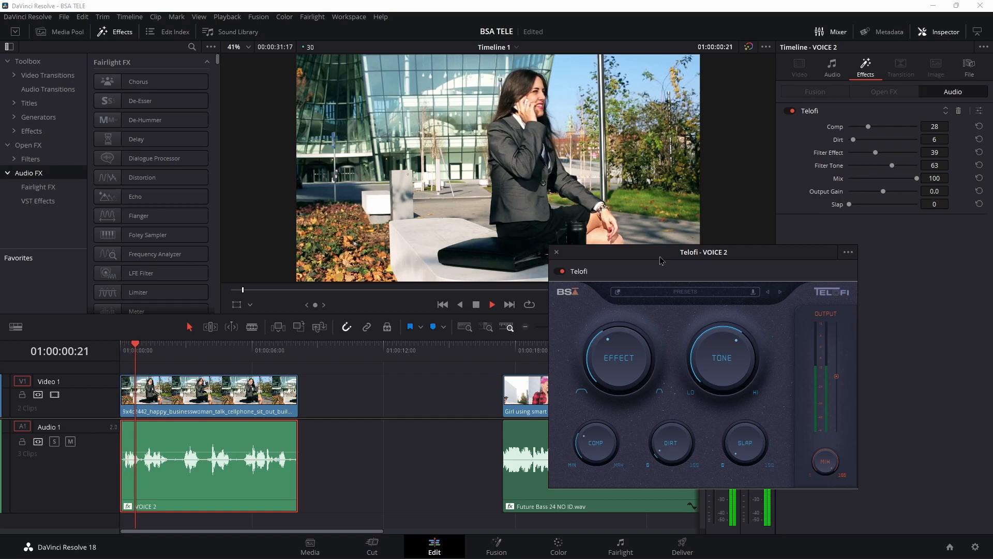
key("space")
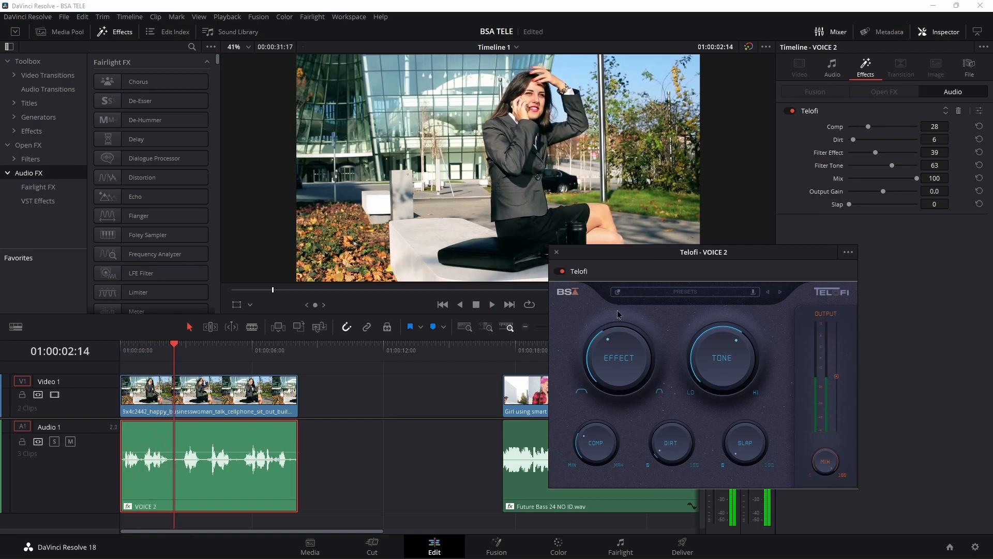
key("Home")
key("space")
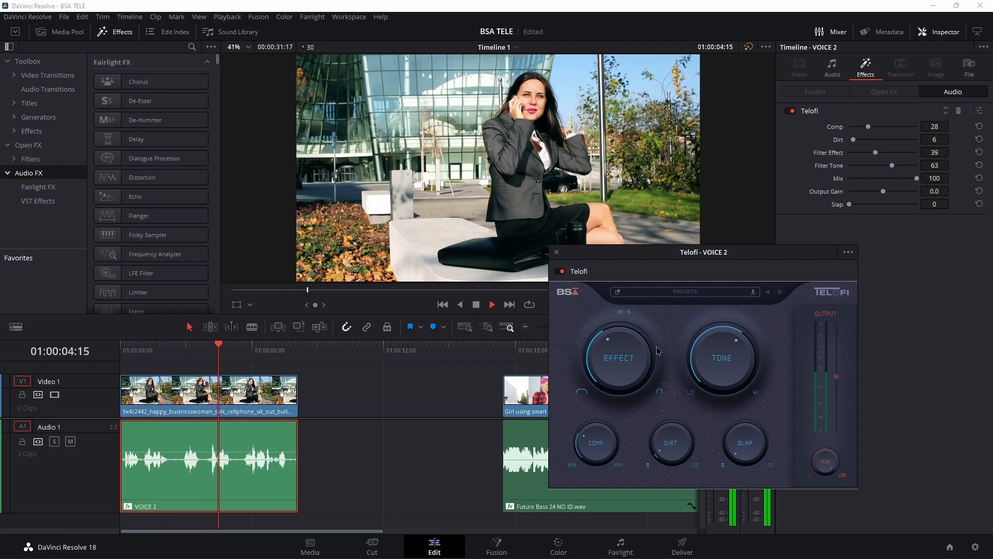
key("ctrl+f")
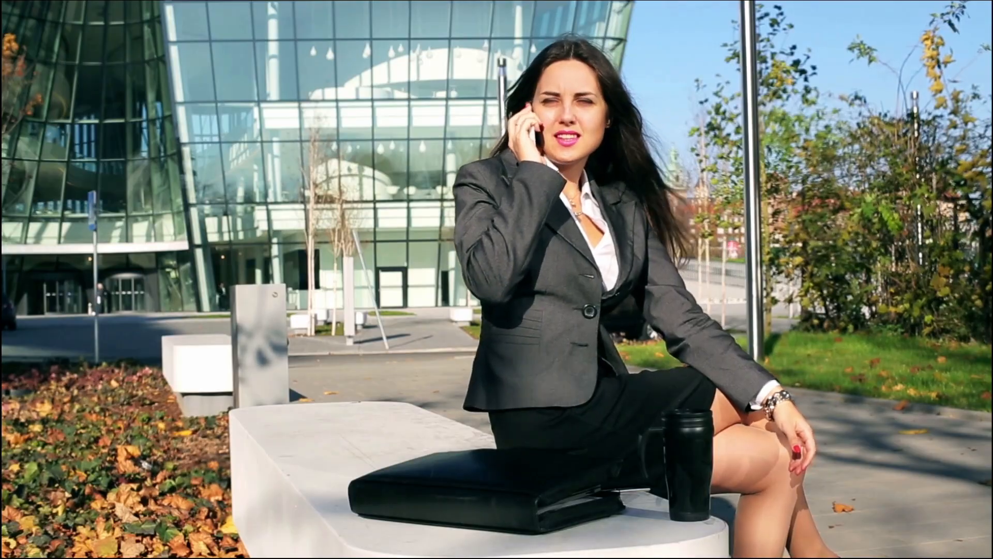
key("Escape")
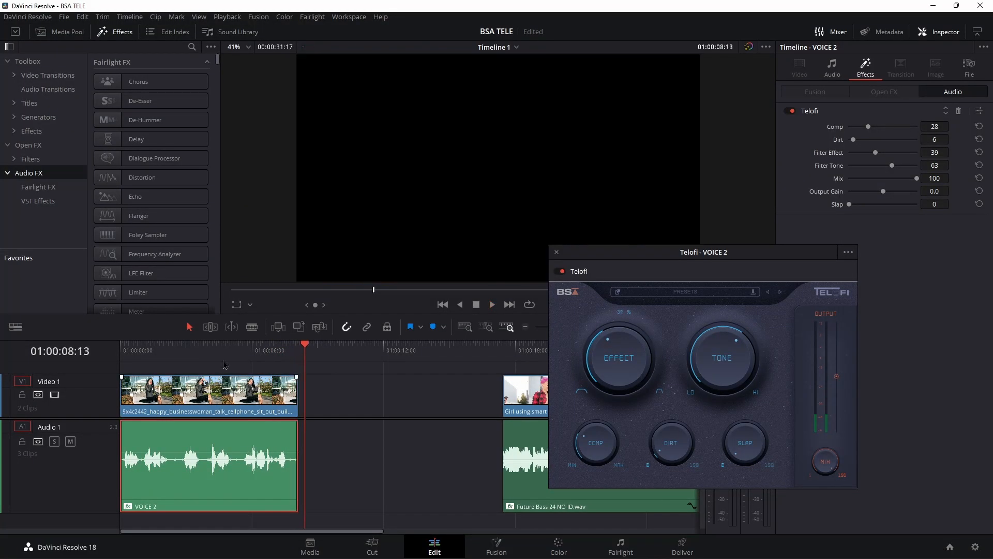
key("Home")
left_click_drag(624, 357, 619, 352)
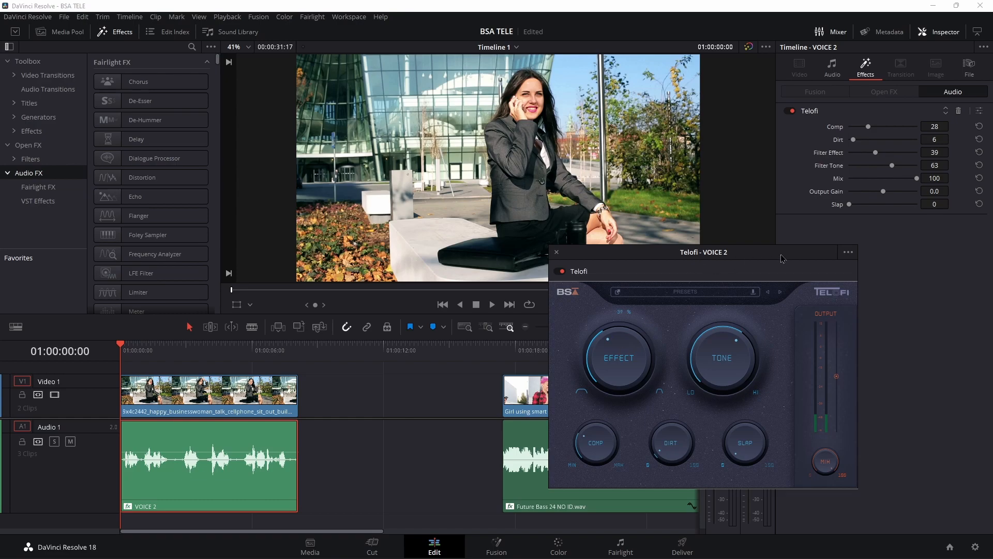
- Open Telofi's window for the Future Bass 24 NO ID.wav clip, and close the VOICE 2 plugin window
left_click_drag(782, 258, 378, 231)
left_click(510, 351)
left_click(522, 351)
left_click(522, 455)
left_click(979, 110)
left_click_drag(395, 234, 294, 285)
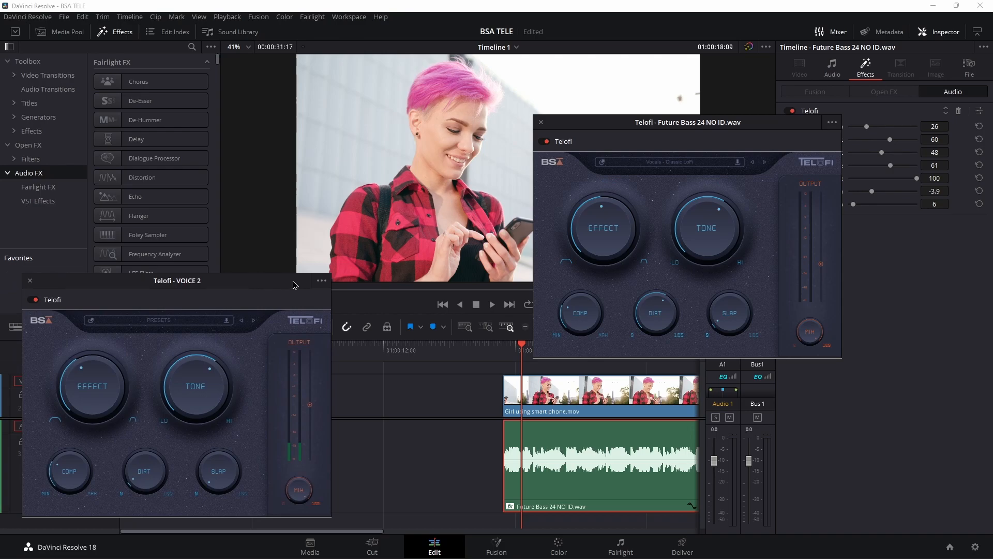
left_click(30, 281)
left_click_drag(593, 123, 665, 126)
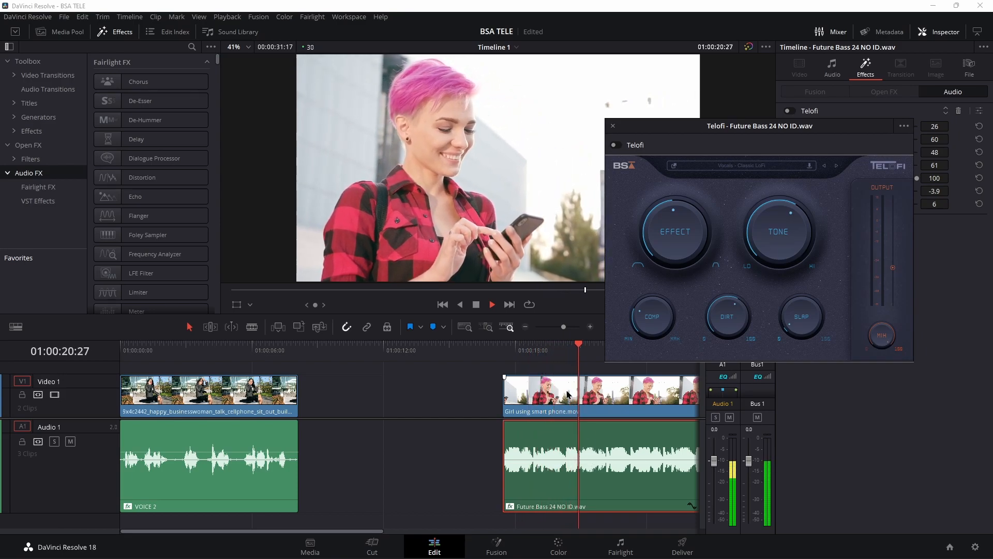
- Enable Telofi on the Future Bass clip and set Comp to 34, Dirt to 35, Effect to 40, Tone to 69 and Output Gain to -4.4
left_click(559, 352)
left_click(614, 145)
left_click_drag(664, 233, 664, 239)
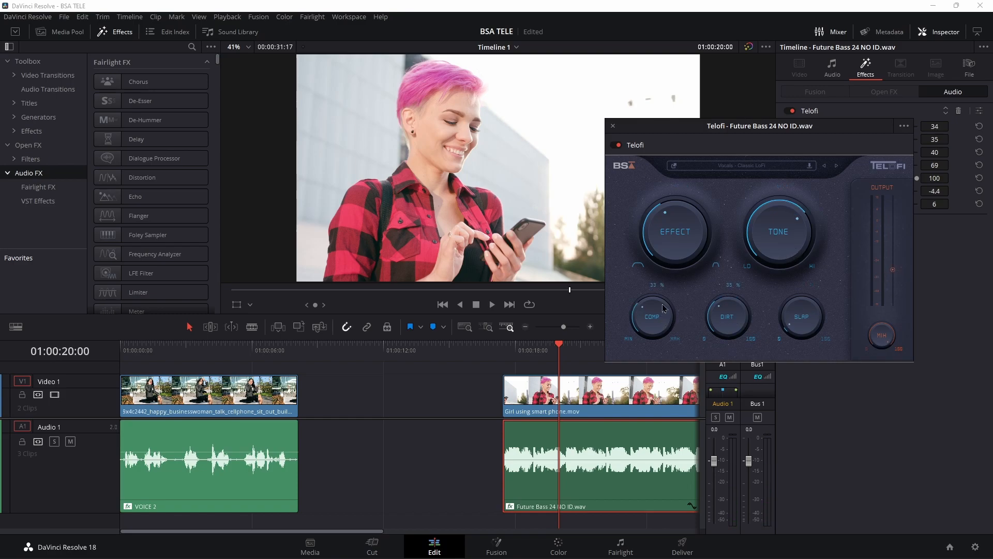
- Play the Future Bass clip with Comp set to 44, stop playback, and set Tone to 43
left_click(547, 355)
key("space")
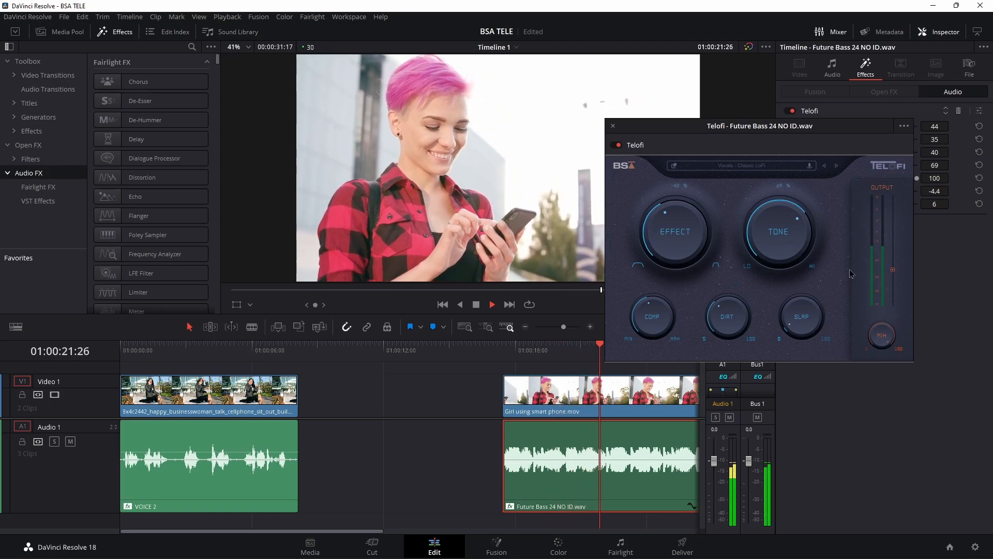
key("space")
left_click_drag(801, 233, 790, 257)
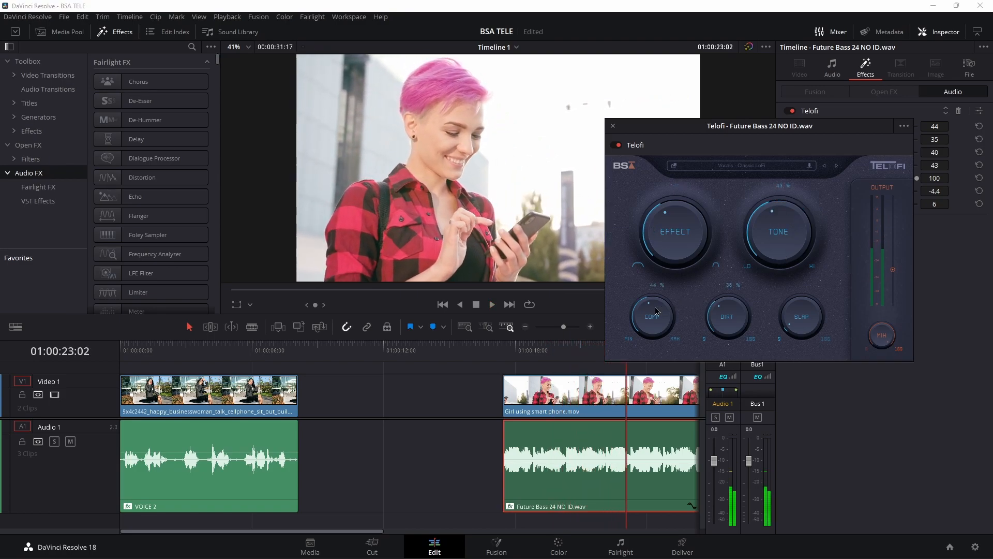
- Set Comp to 68, Dirt to 52, Effect to 30 and Slap to 0, and replay the Future Bass clip
left_click_drag(639, 319, 654, 257)
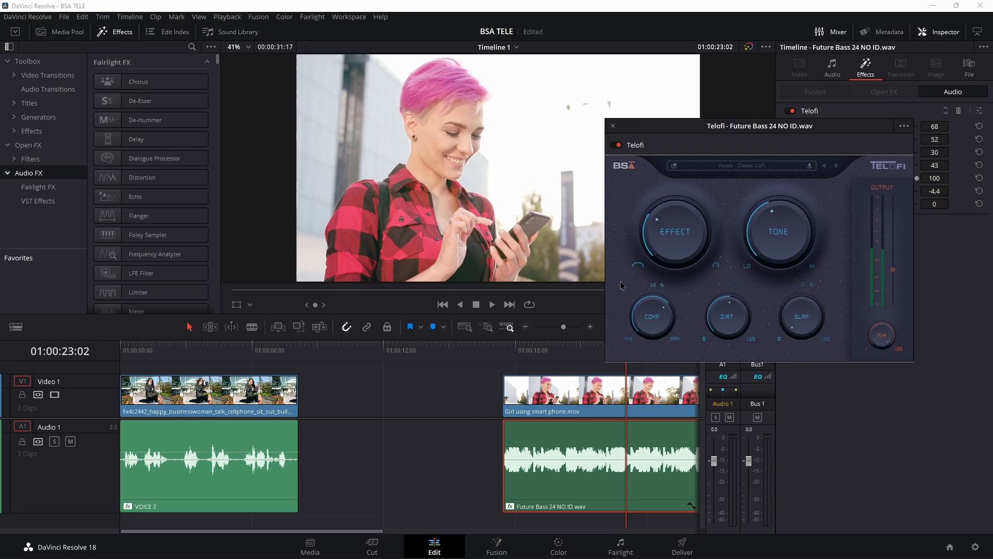
left_click(558, 356)
key("space")
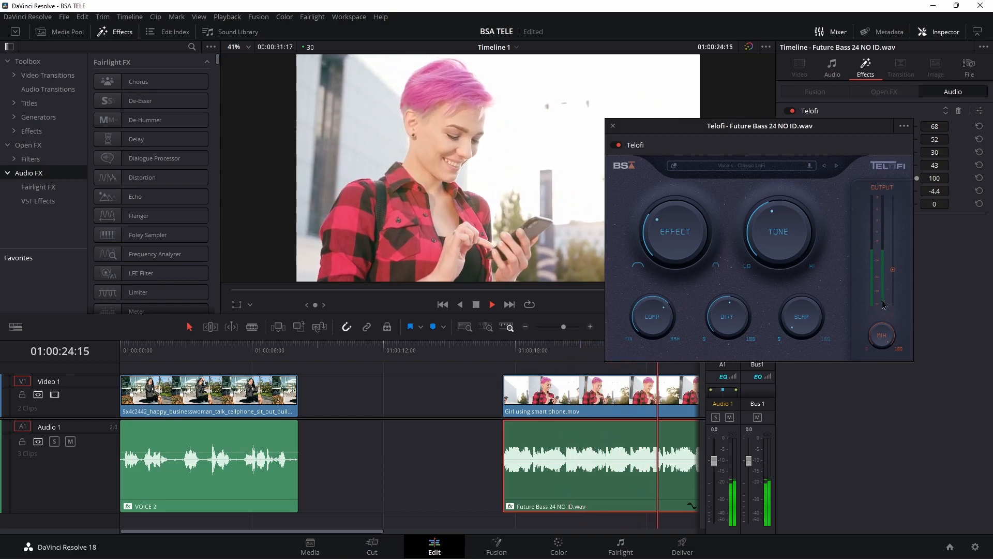
- Set Dirt to 20 on the Future Bass clip, stop playback, and return the playhead to the timeline start
key("space")
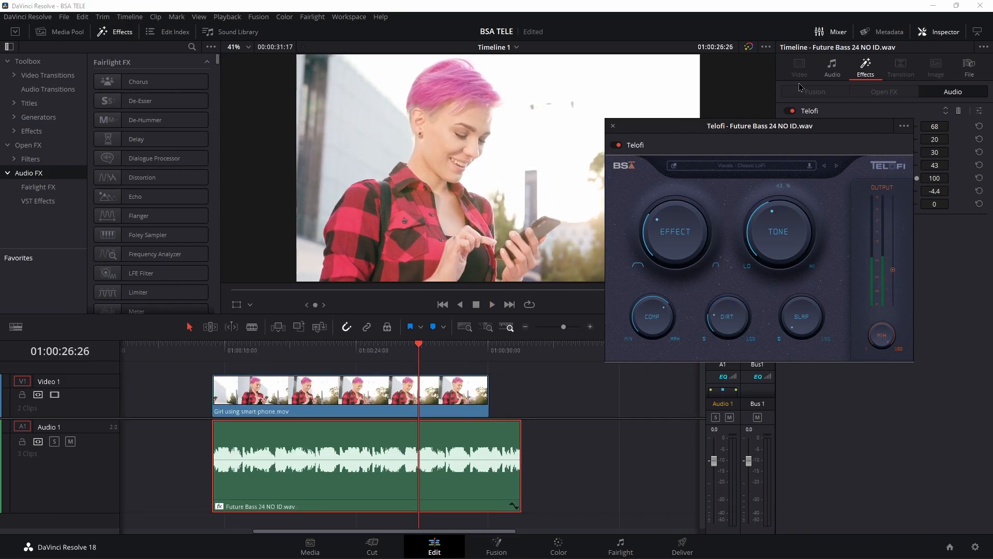
left_click_drag(848, 131, 624, 167)
key("Home")
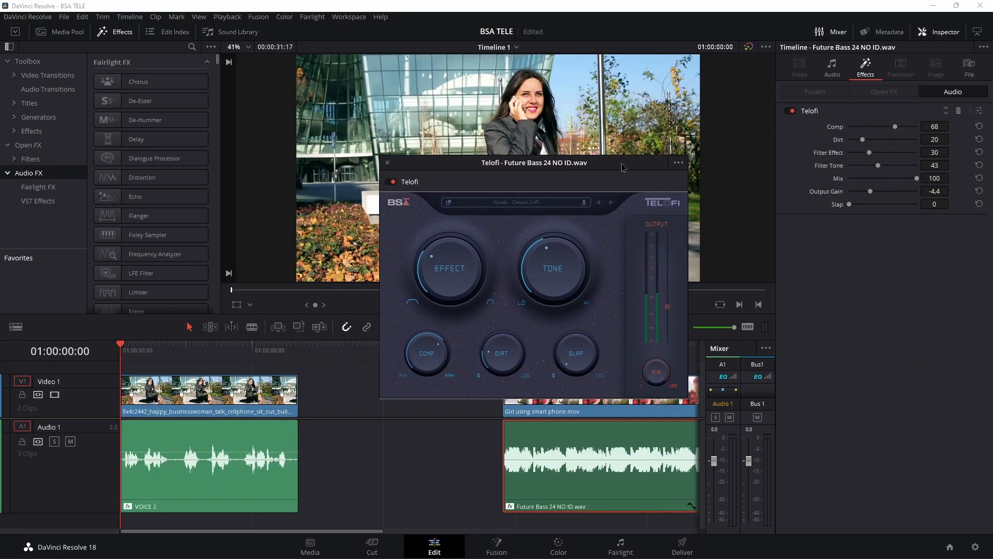
- Reposition the Telofi window over the viewer and set Comp to 59, Effect to 28 and Tone to 45
left_click_drag(622, 164, 640, 164)
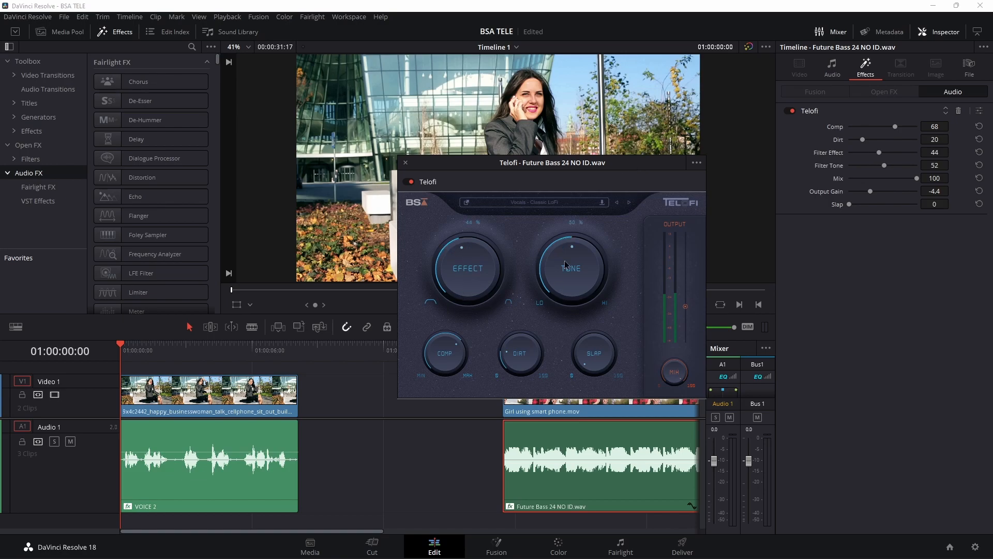
left_click_drag(630, 177, 649, 159)
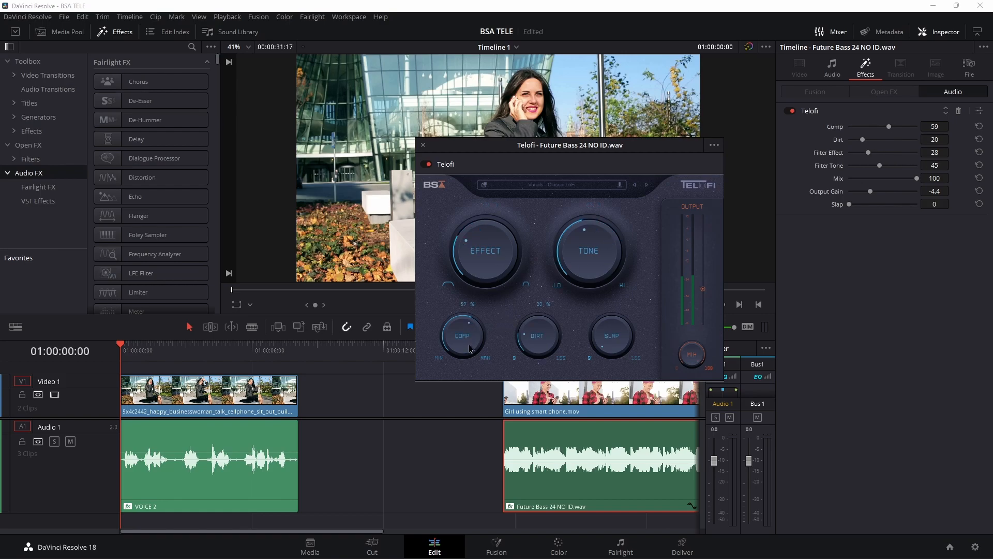
- Switch to the browser and examine the Telofi product page, from the introduction and listening demos to How It Works and Key Features
mouse_move(639, 538)
left_click(486, 547)
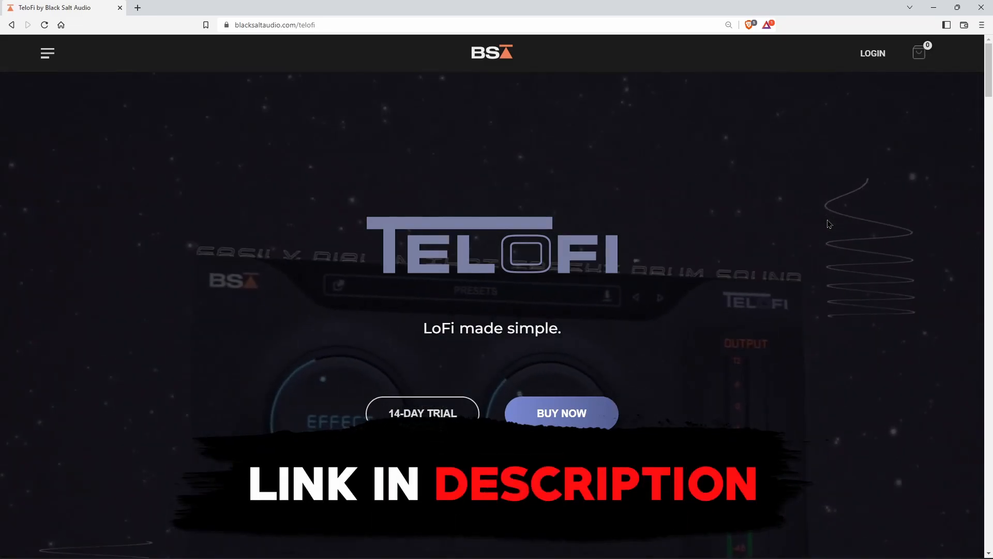
scroll(830, 223, "down", 3)
scroll(829, 224, "down", 5)
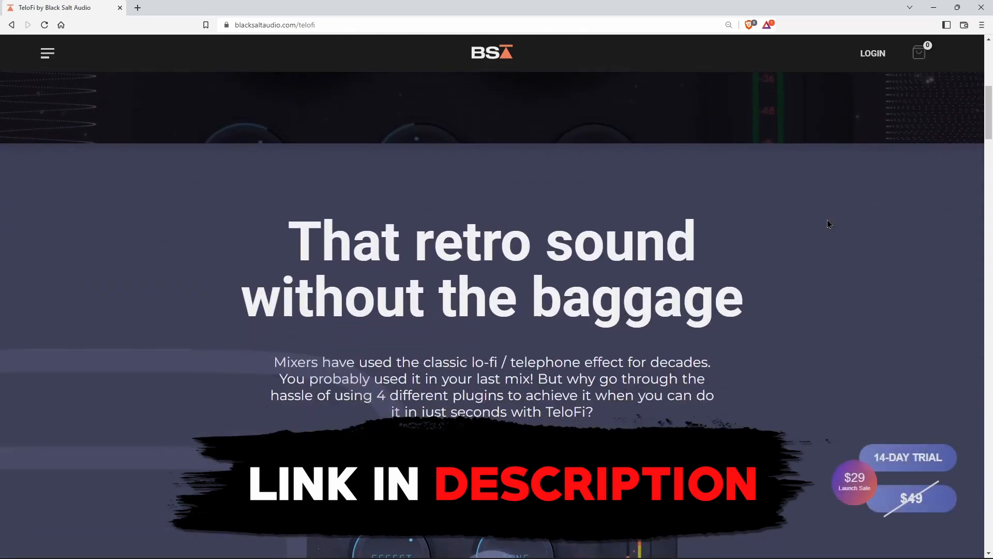
scroll(805, 239, "down", 2)
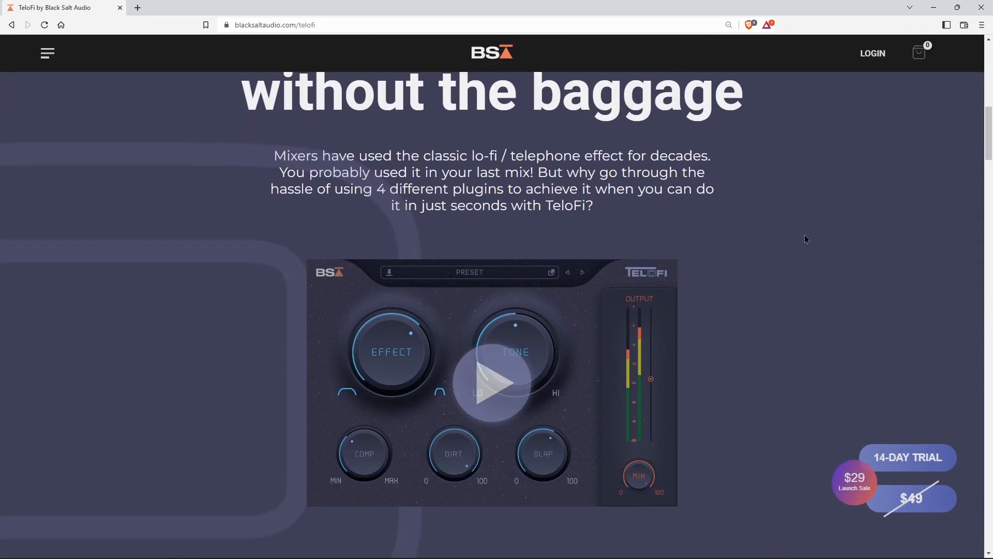
scroll(806, 238, "down", 12)
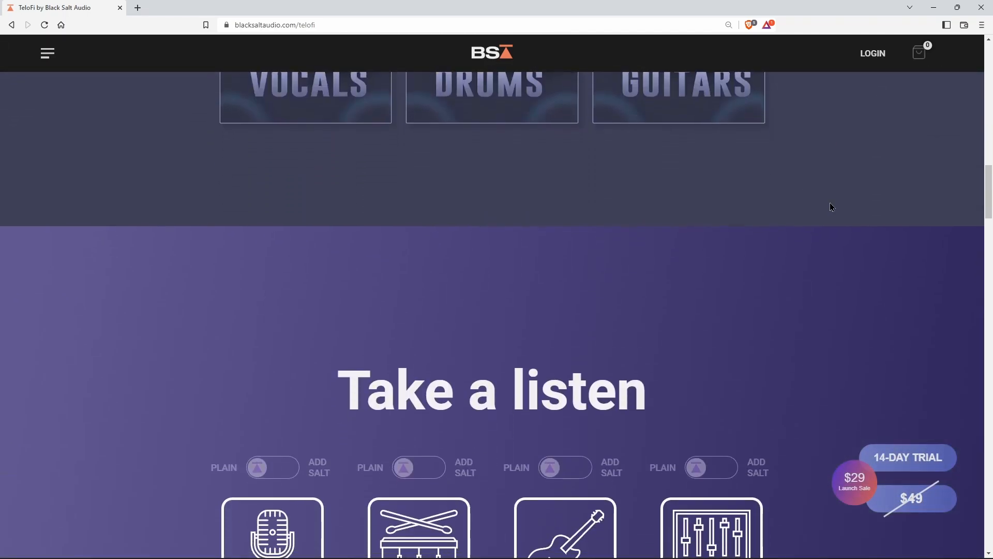
scroll(831, 207, "down", 12)
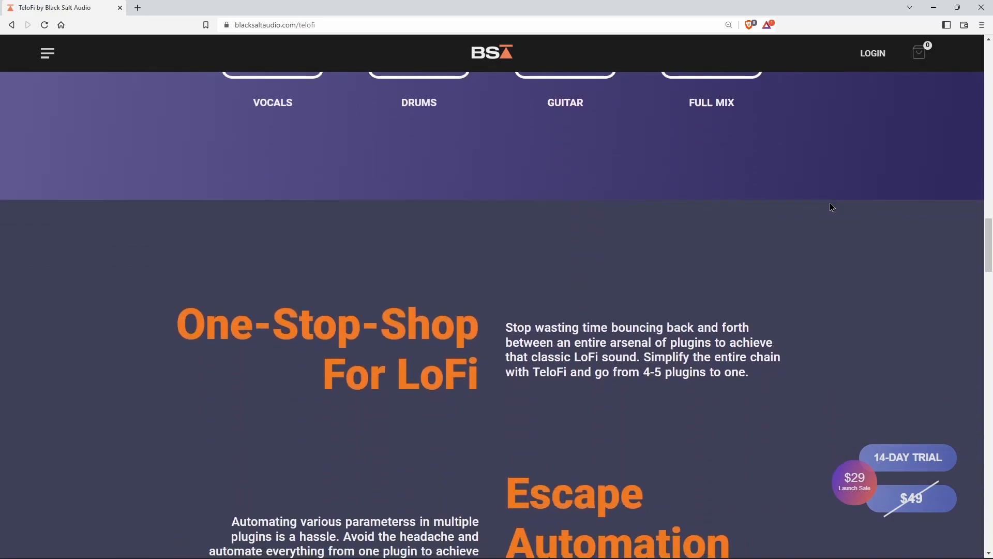
scroll(832, 207, "down", 15)
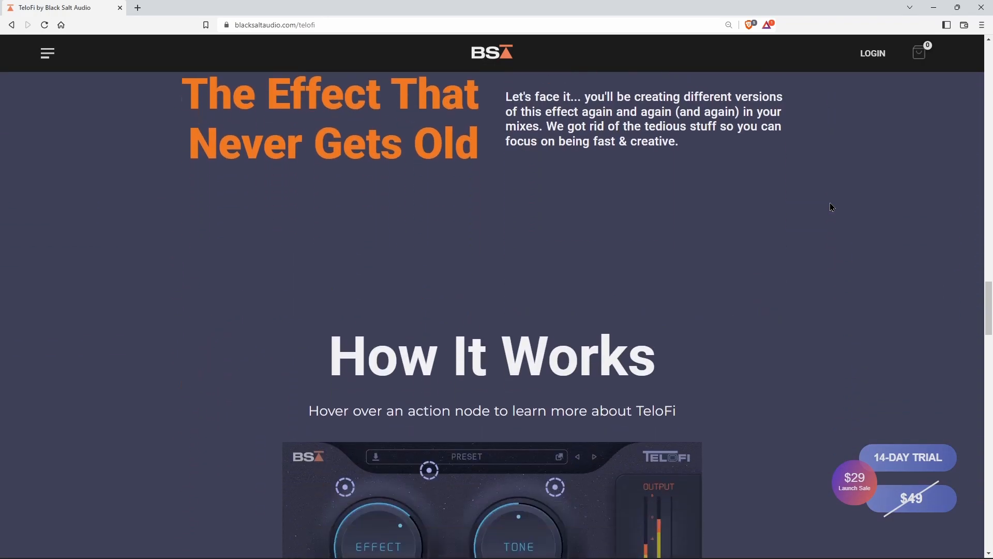
scroll(831, 207, "down", 20)
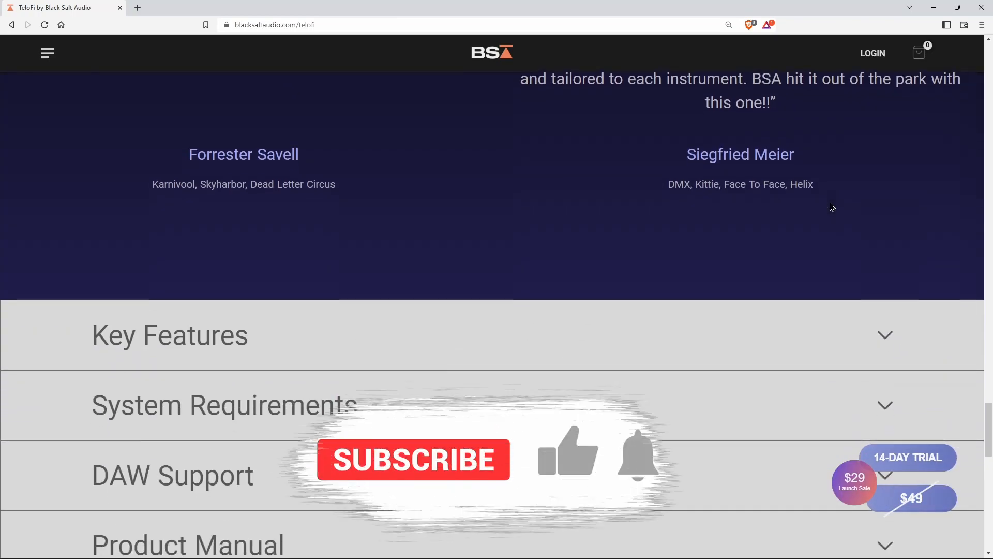
- Return to the top of the Telofi product page and close the browser to go back to DaVinci Resolve
scroll(832, 207, "up", 15)
scroll(831, 207, "up", 10)
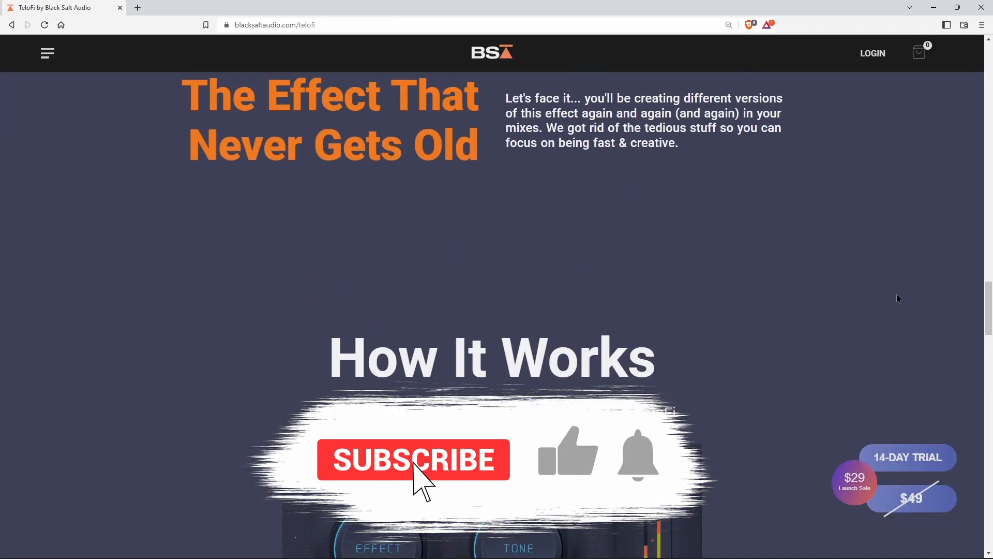
left_click_drag(990, 309, 989, 150)
scroll(795, 261, "up", 8)
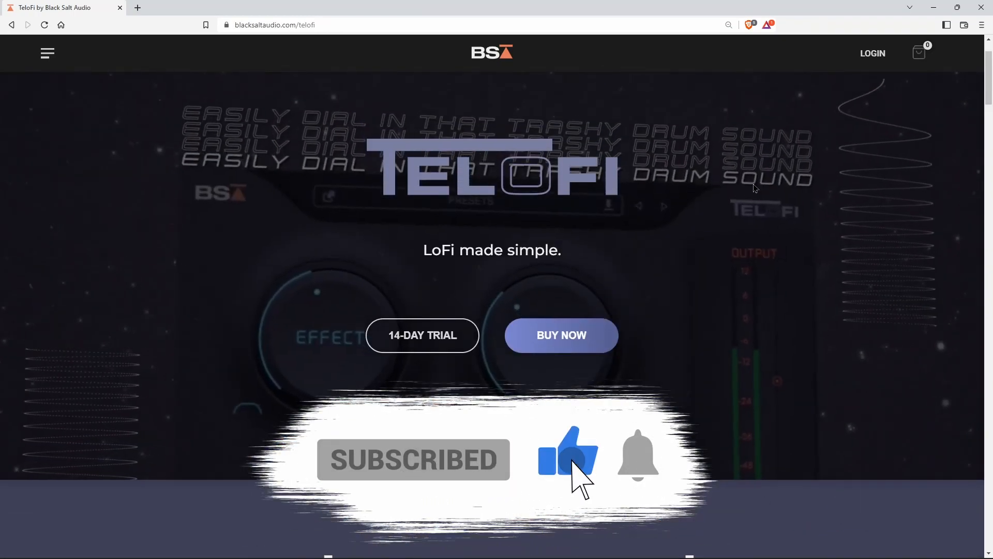
scroll(795, 262, "up", 2)
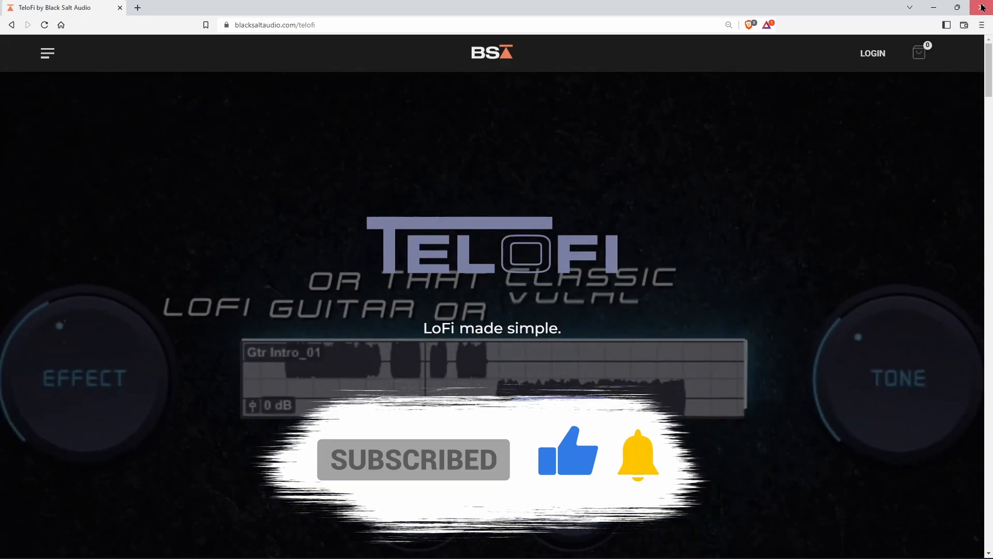
left_click(982, 7)
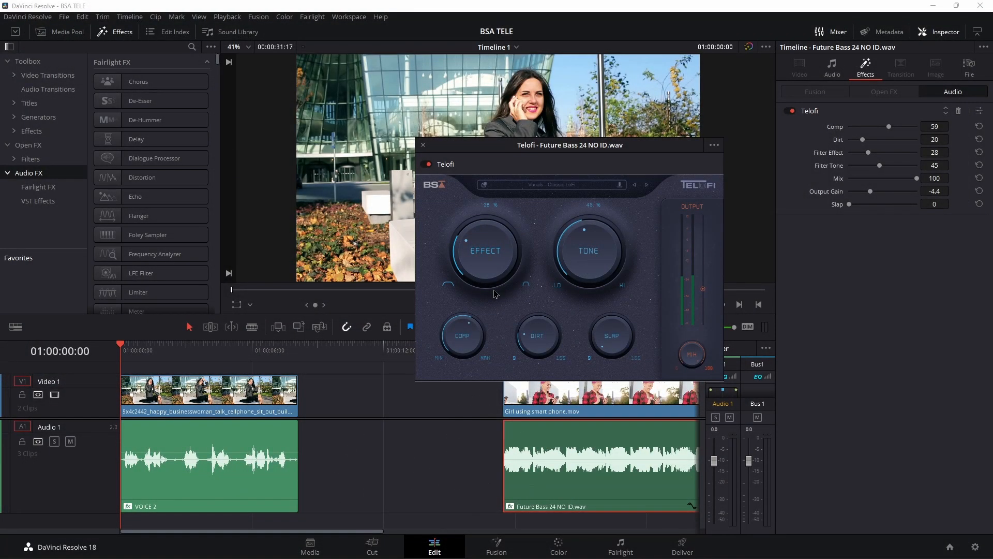